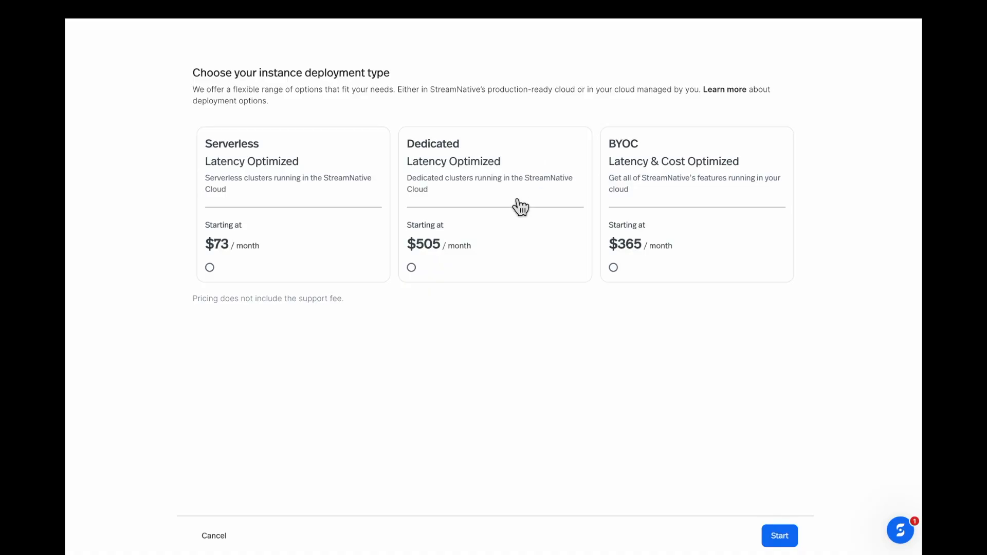
# Step: Pick the Dedicated deployment type and proceed to the instance configuration step
pyautogui.click(479, 279)
pyautogui.scroll(-4, 480, 329)
pyautogui.click(785, 541)
# Step: Create an AWS instance named native-kafka-demo-instance
pyautogui.click(289, 142)
pyautogui.write('native-kafka-demo-instance')
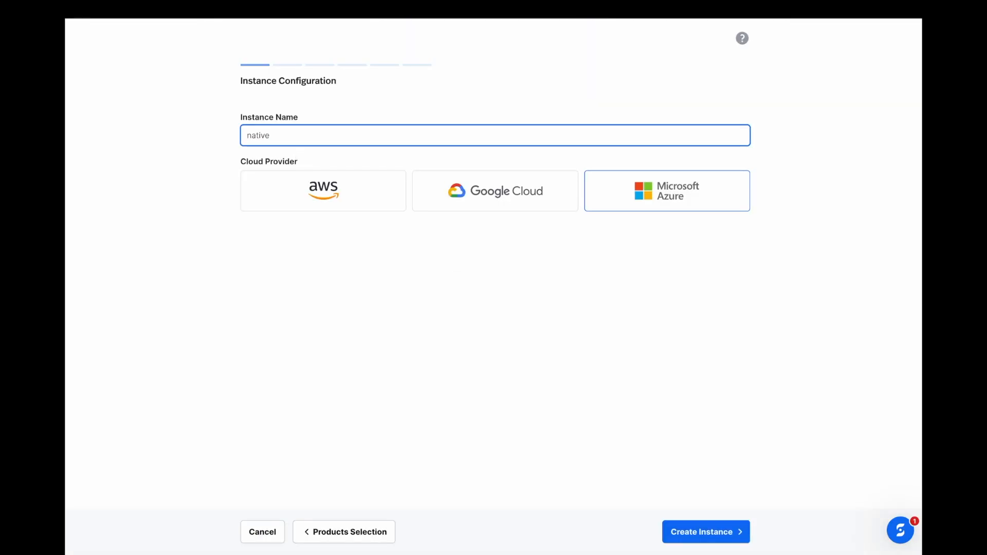
pyautogui.click(299, 266)
pyautogui.click(324, 190)
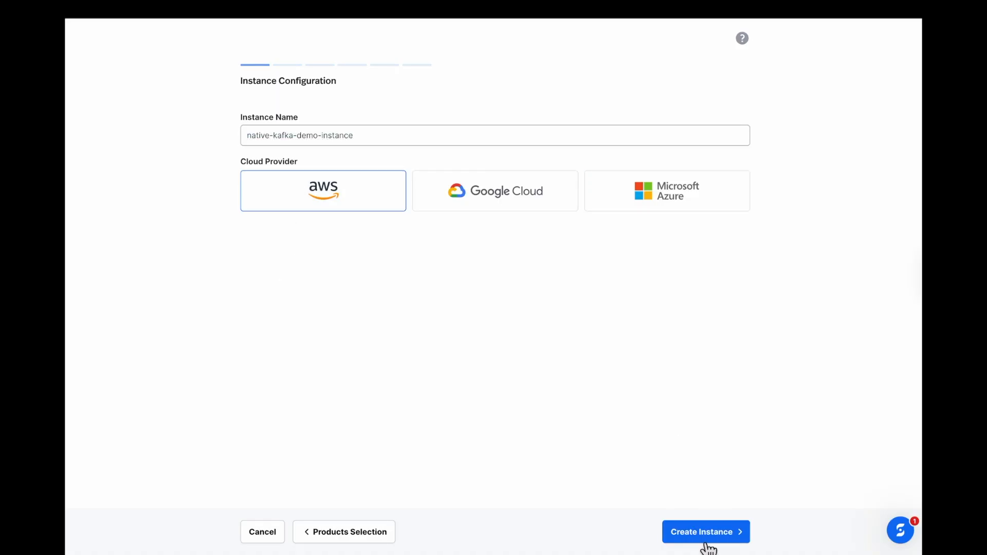
pyautogui.click(707, 534)
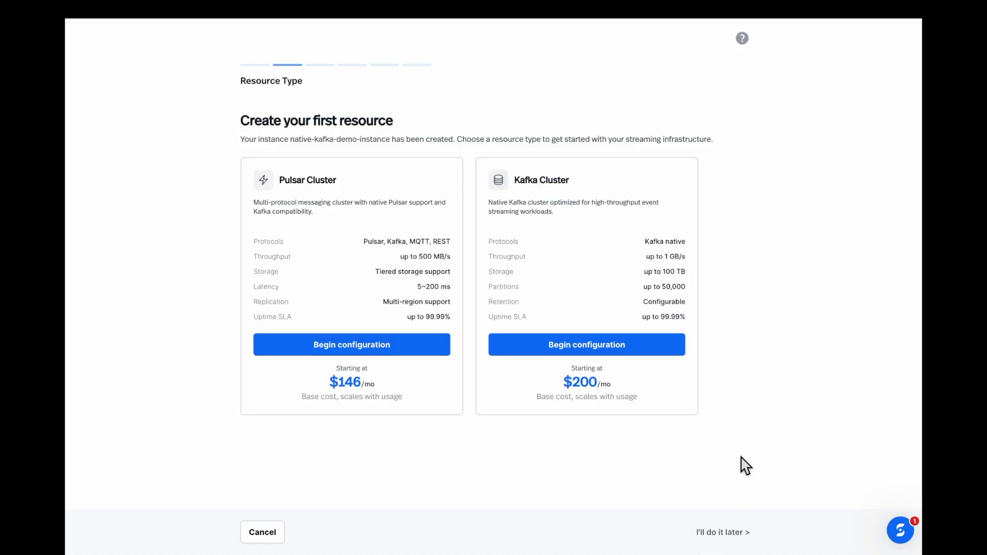
# Step: Name the Kafka cluster native-kafka-demo-cluster, choose its region, and continue to Cluster Size
pyautogui.click(578, 355)
pyautogui.click(329, 136)
pyautogui.write('native-kafka-demo-cluster')
pyautogui.click(165, 247)
pyautogui.click(267, 257)
pyautogui.click(426, 339)
pyautogui.scroll(-5, 195, 390)
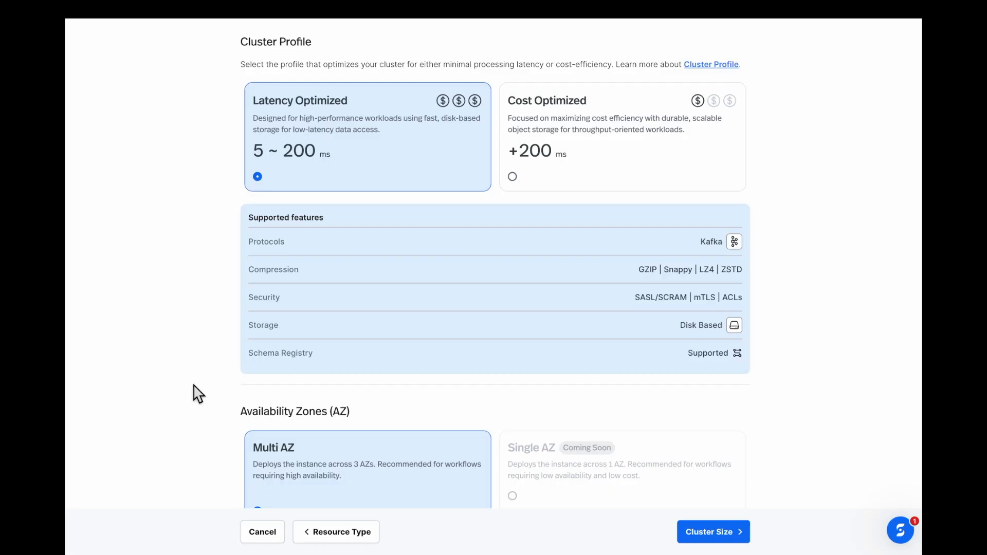
pyautogui.scroll(-1, 198, 395)
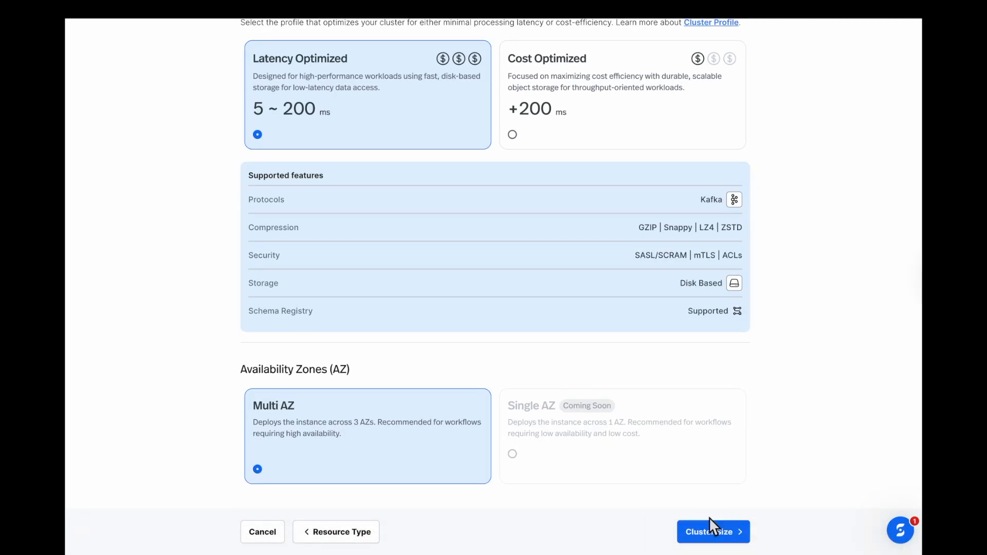
pyautogui.click(715, 535)
# Step: Finish provisioning the cluster with 3 brokers and open the instance overview
pyautogui.moveTo(238, 137)
pyautogui.mouseDown()
pyautogui.moveTo(399, 150)
pyautogui.moveTo(248, 147)
pyautogui.mouseUp()
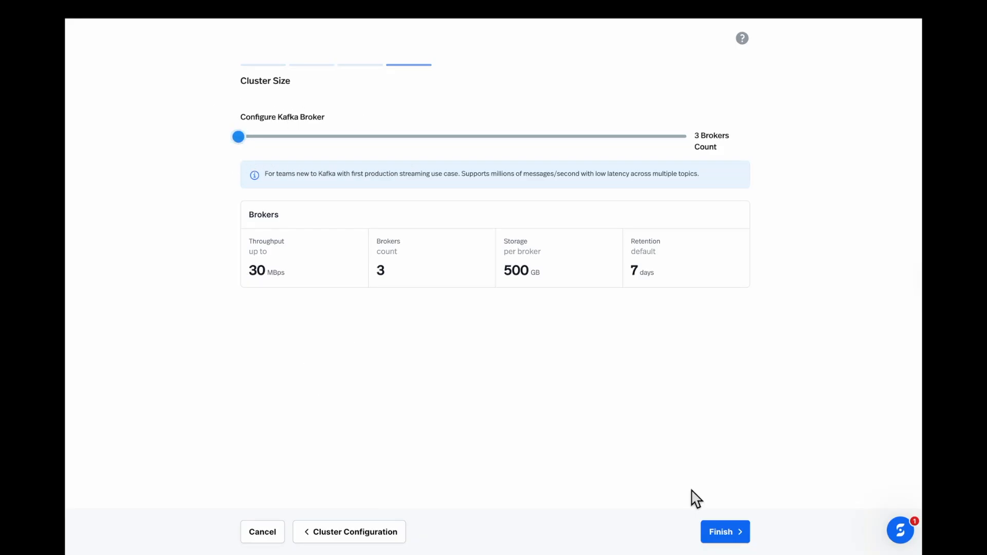
pyautogui.click(722, 532)
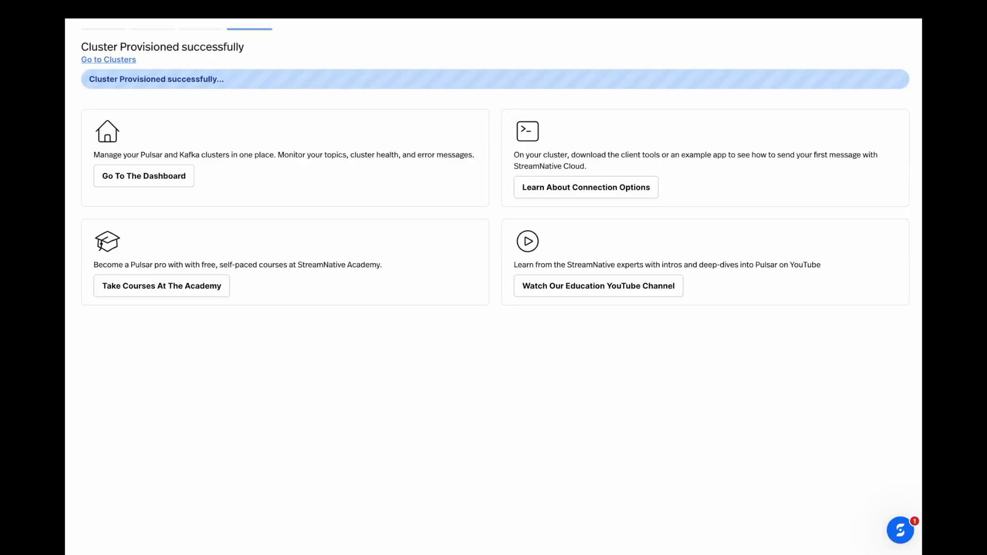
pyautogui.click(108, 61)
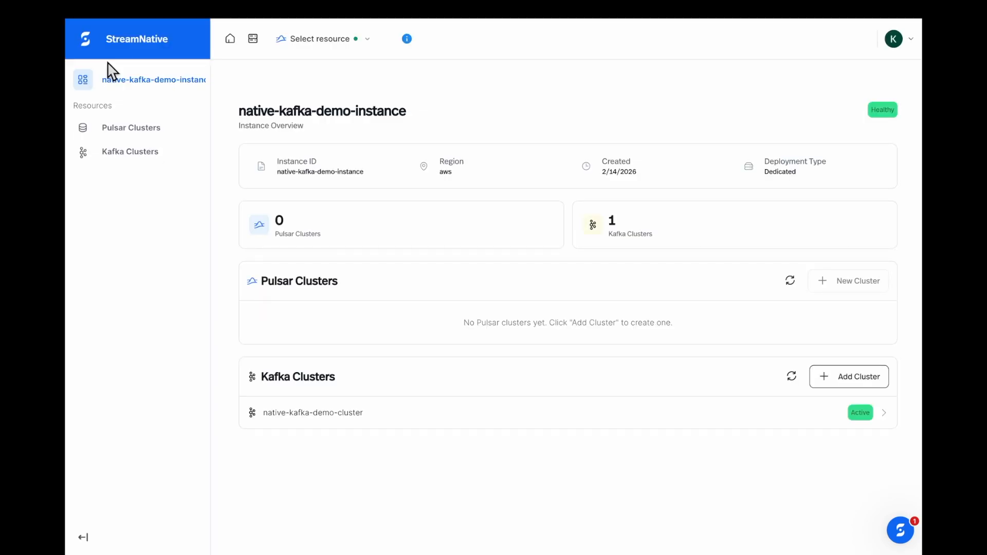
pyautogui.moveTo(239, 112); pyautogui.dragTo(406, 112)
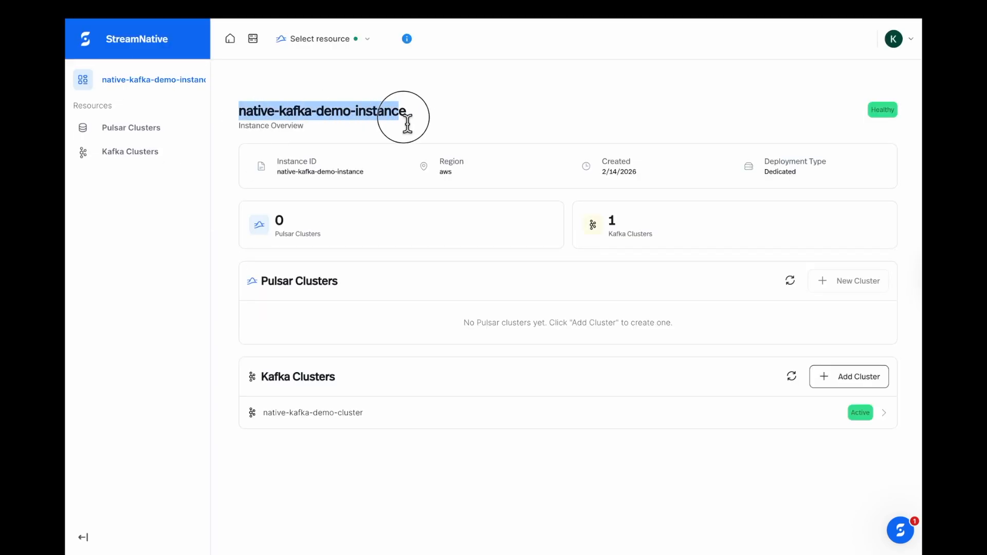
pyautogui.click(306, 104)
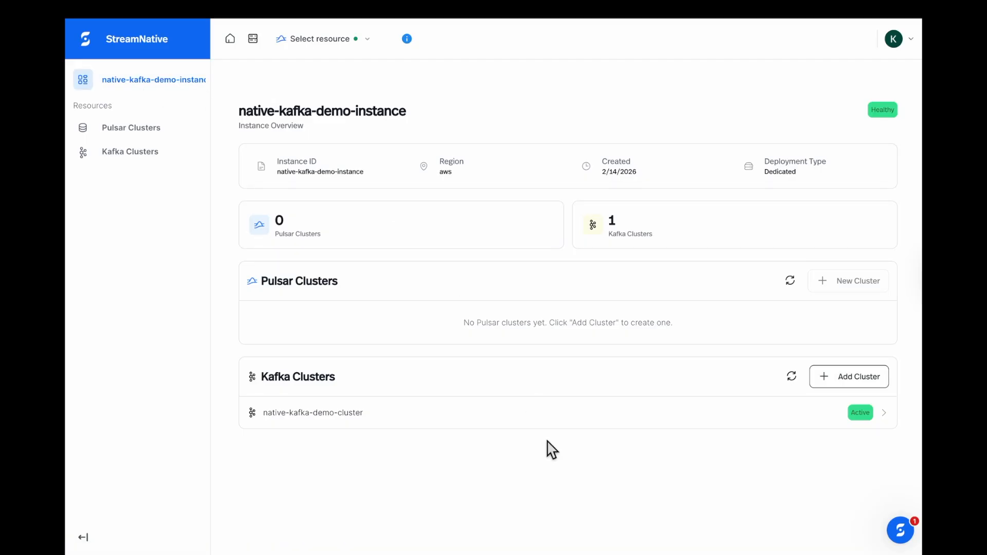
# Step: Open the native-kafka-demo-cluster dashboard and review its metrics charts
pyautogui.click(824, 431)
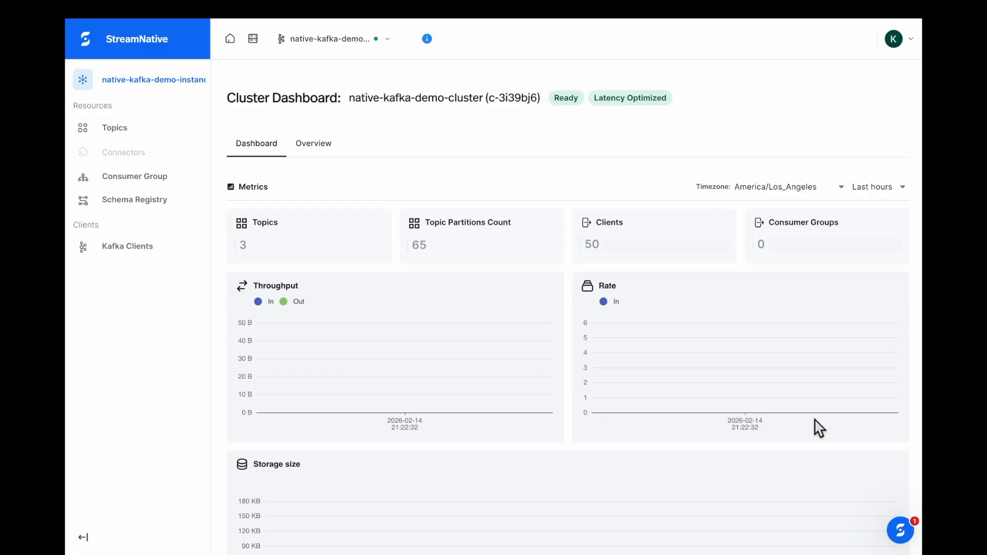
pyautogui.moveTo(357, 391)
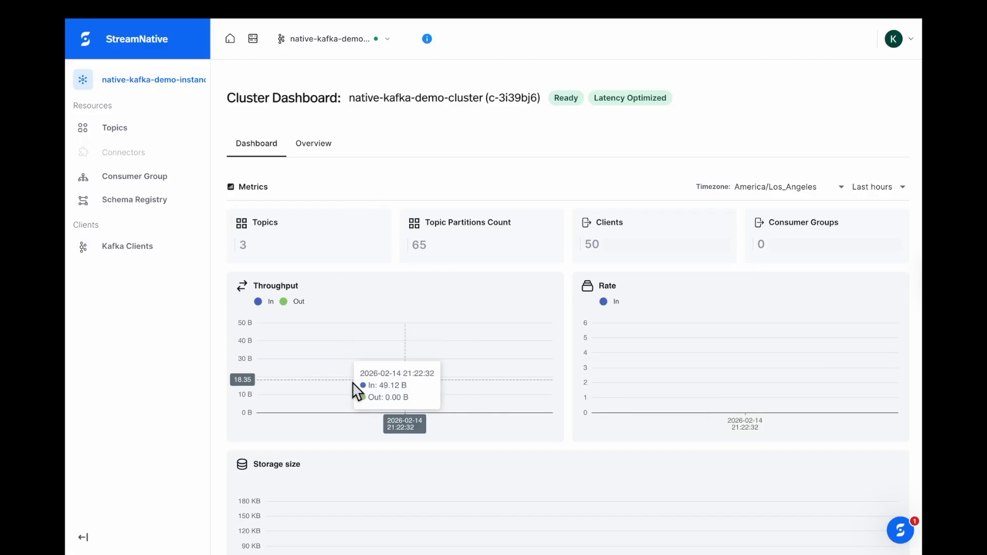
pyautogui.scroll(-2, 623, 473)
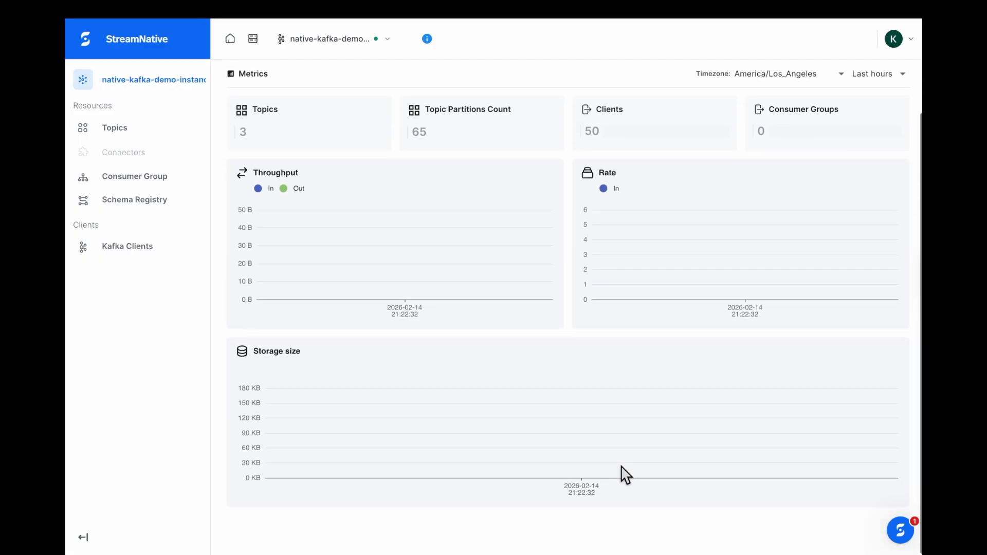
pyautogui.scroll(2, 624, 473)
# Step: On the cluster Overview, select the Service Endpoint, Schema Registry URL and us-east-2 location
pyautogui.click(310, 151)
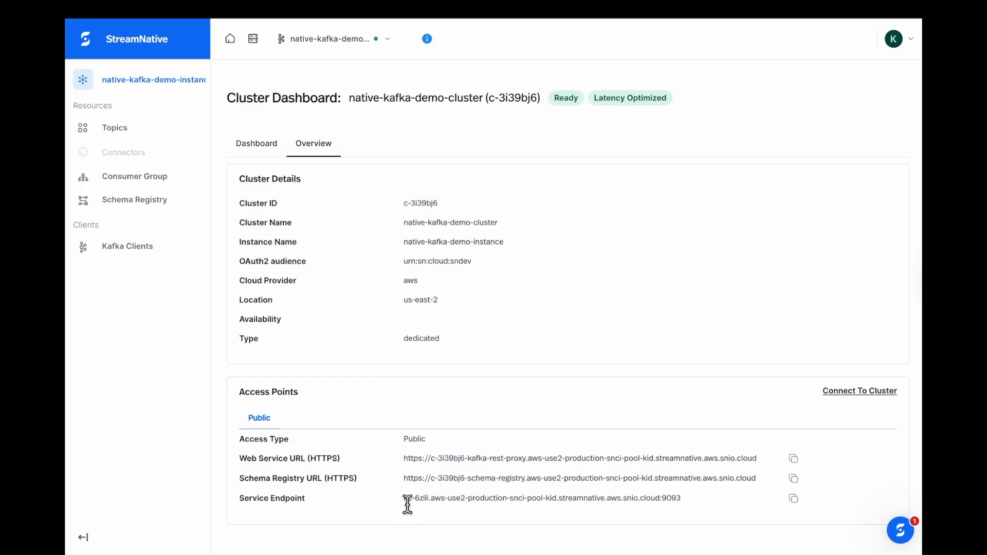
pyautogui.moveTo(702, 502); pyautogui.dragTo(351, 522)
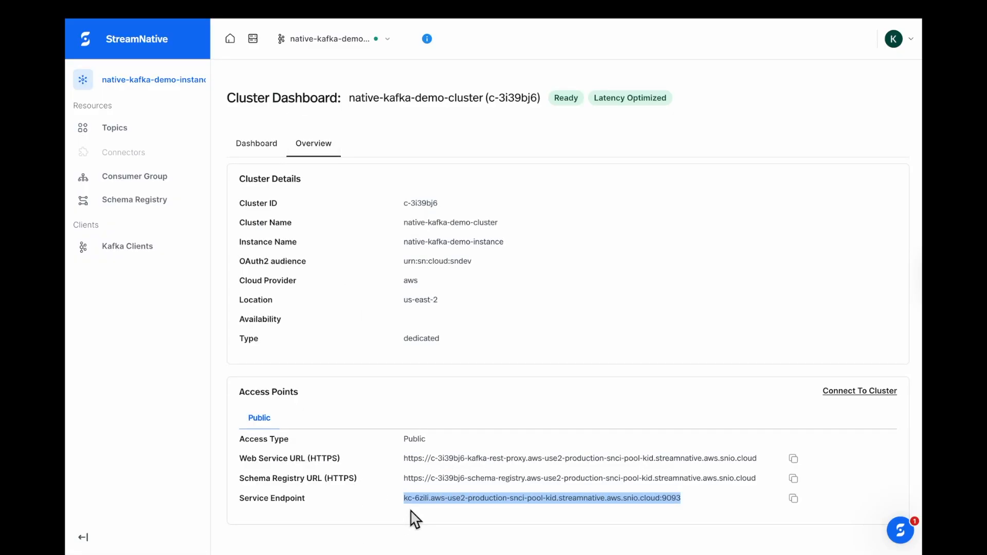
pyautogui.moveTo(770, 479); pyautogui.dragTo(393, 489)
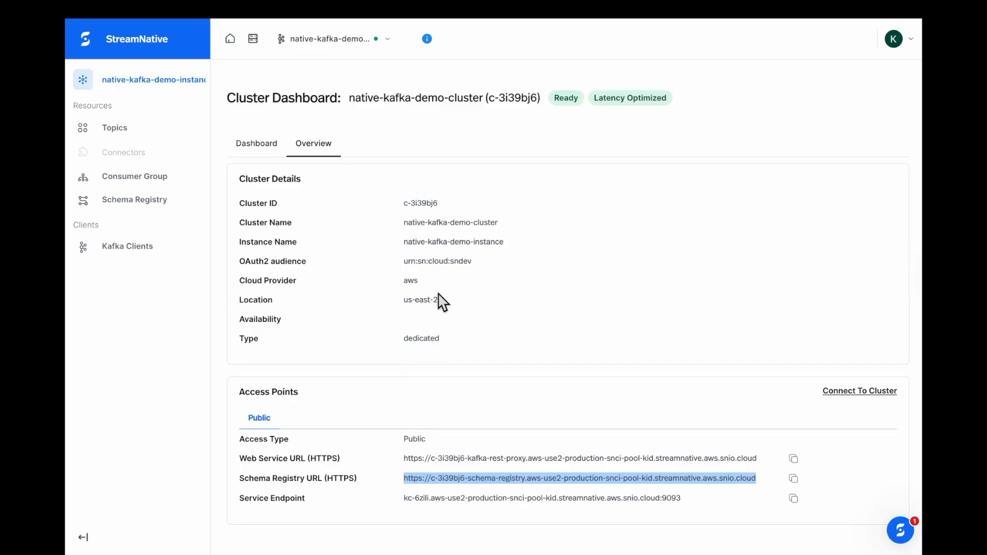
pyautogui.moveTo(439, 300); pyautogui.dragTo(393, 303)
pyautogui.click(411, 393)
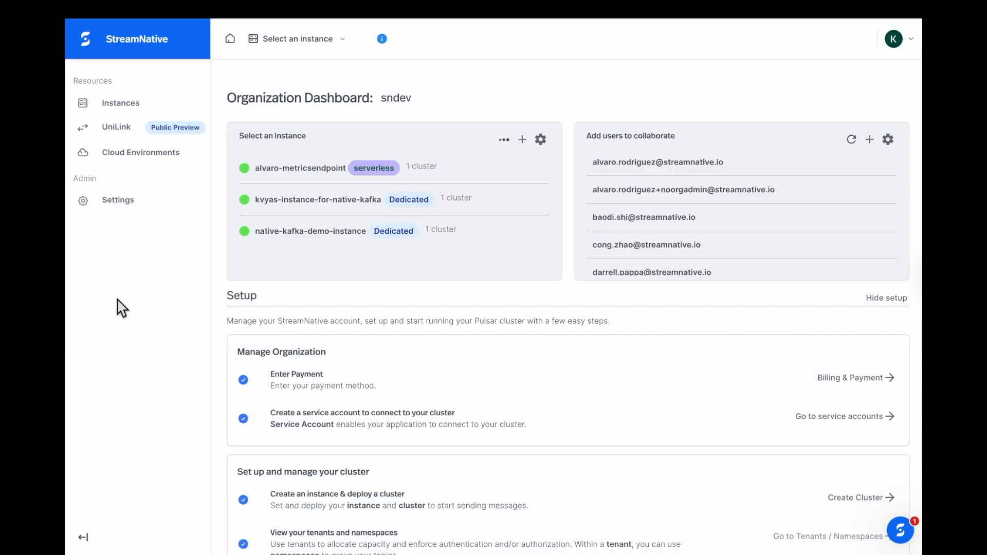
# Step: Create a service account named service-account-for-native-kafka in organization settings
pyautogui.click(121, 201)
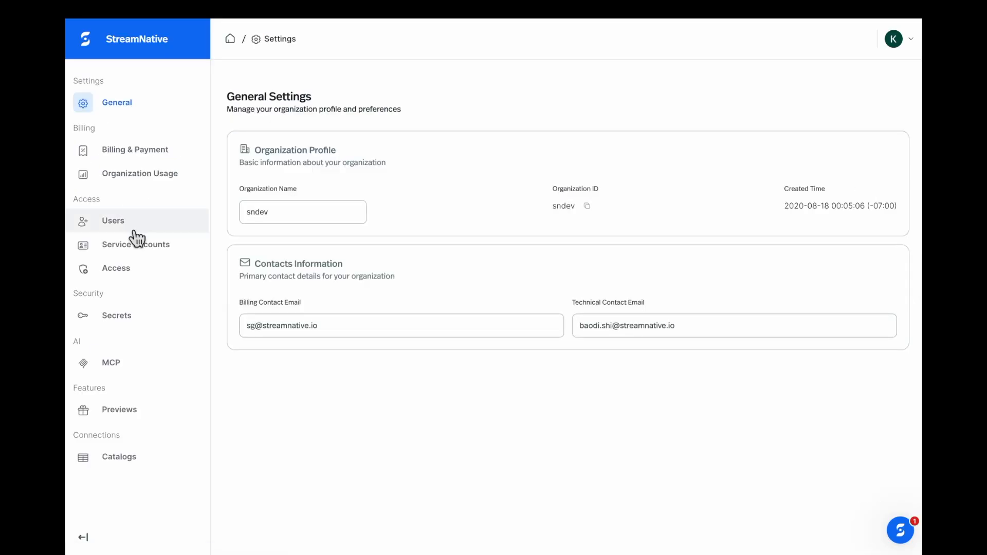
pyautogui.click(133, 248)
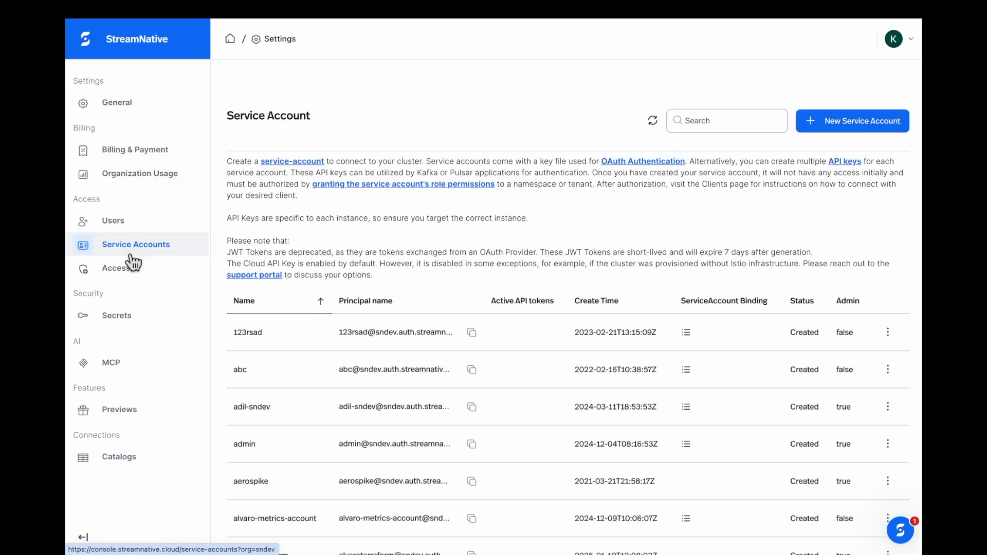
pyautogui.click(837, 120)
pyautogui.click(452, 299)
pyautogui.write('service-account-for-native-kafka')
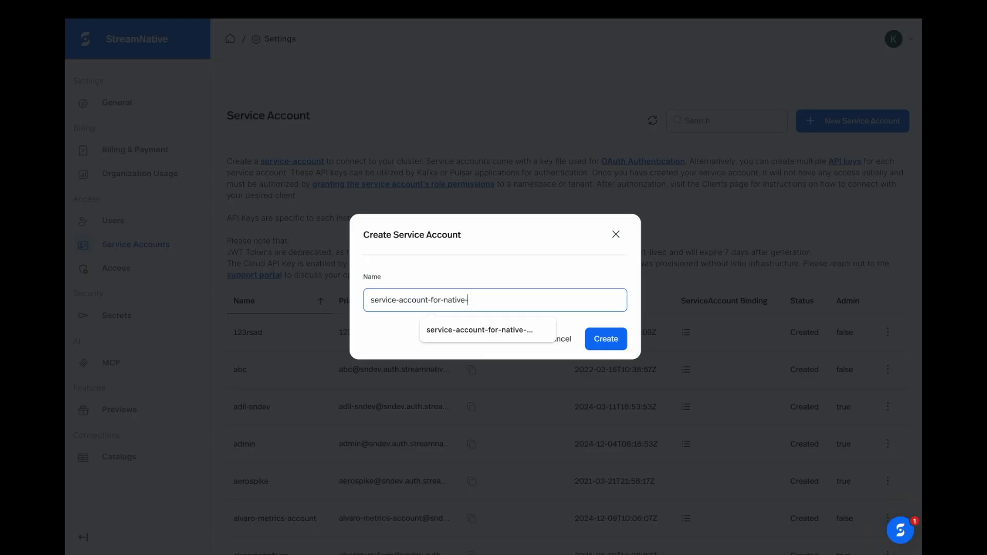
pyautogui.click(366, 343)
pyautogui.click(606, 341)
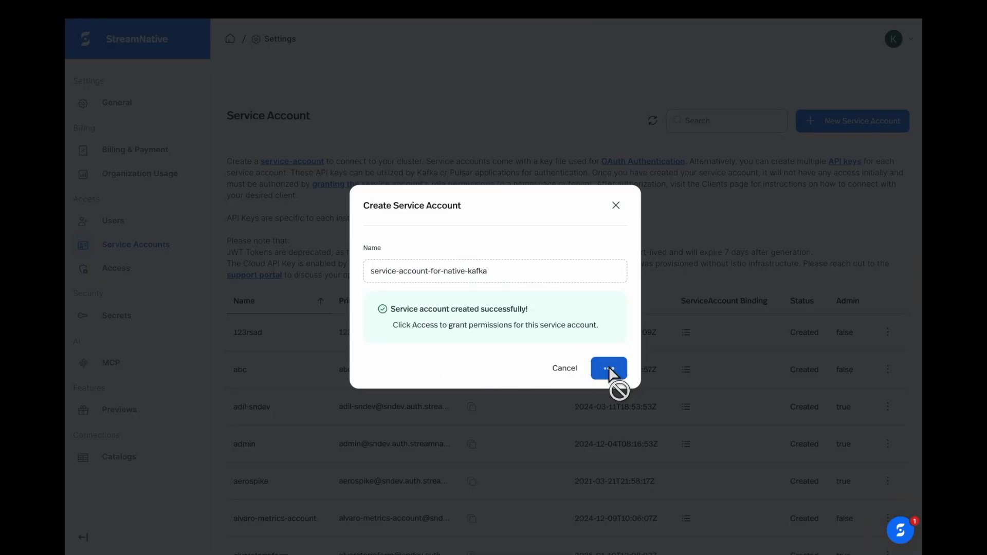
# Step: Add an Instance owner role binding on native-kafka-demo-instance for the account
pyautogui.click(611, 374)
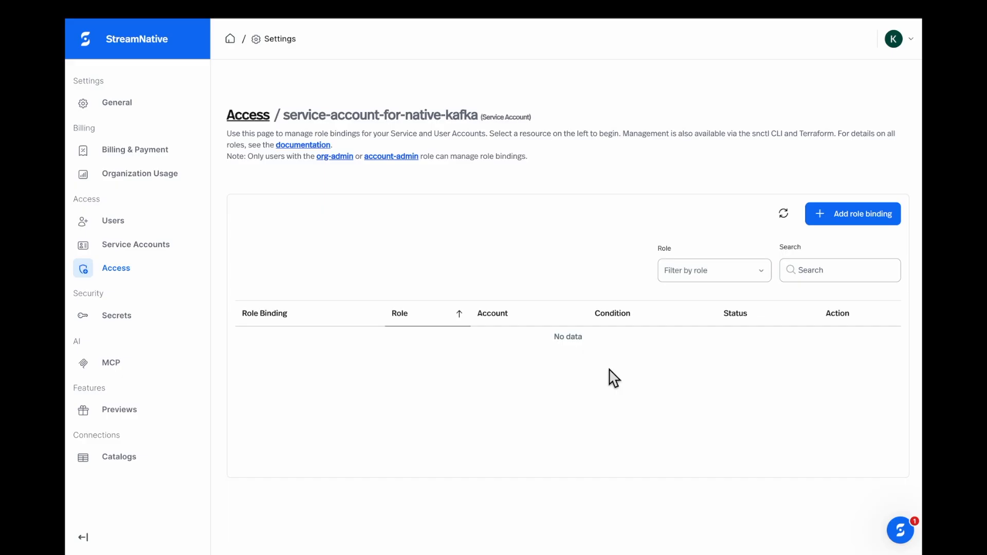
pyautogui.click(835, 217)
pyautogui.scroll(-1, 329, 360)
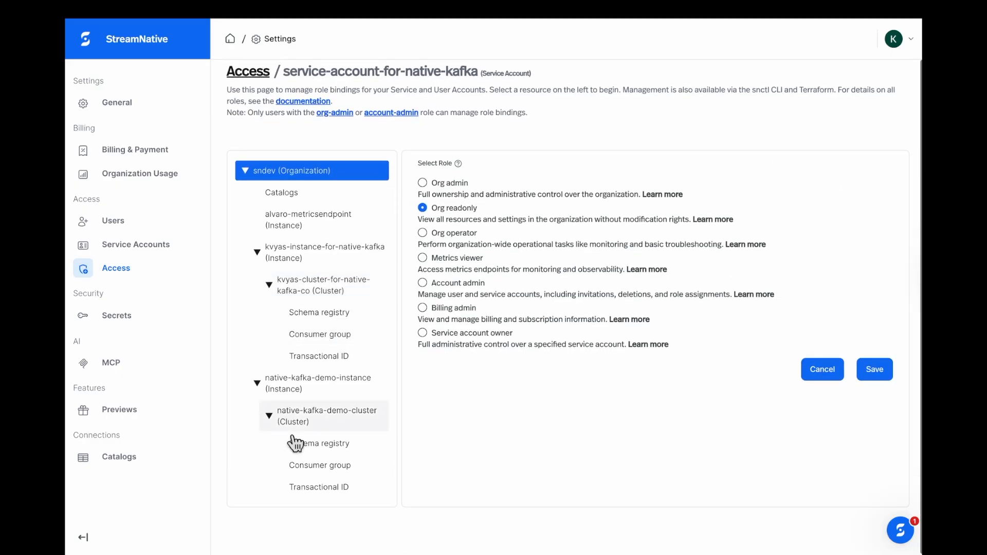
pyautogui.click(308, 429)
pyautogui.click(435, 187)
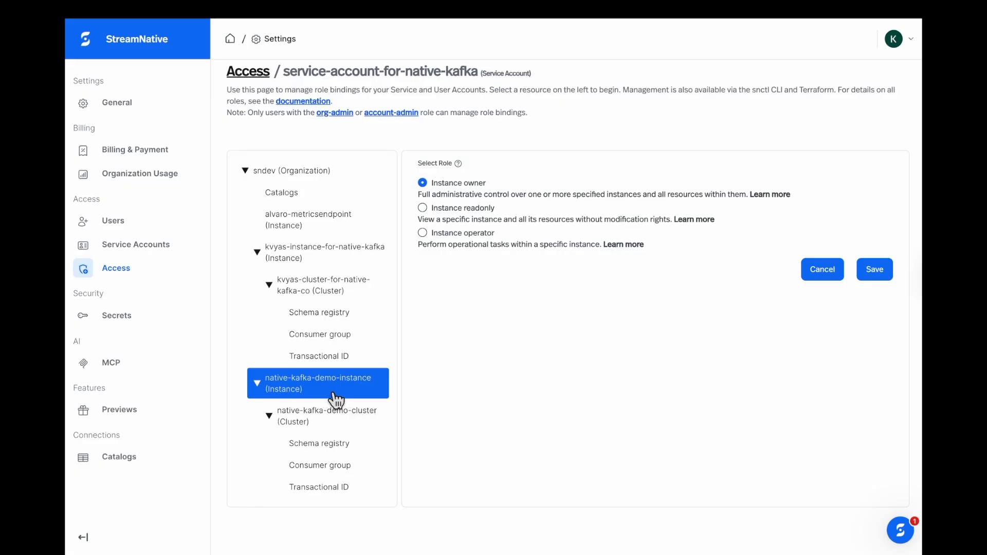
pyautogui.click(874, 269)
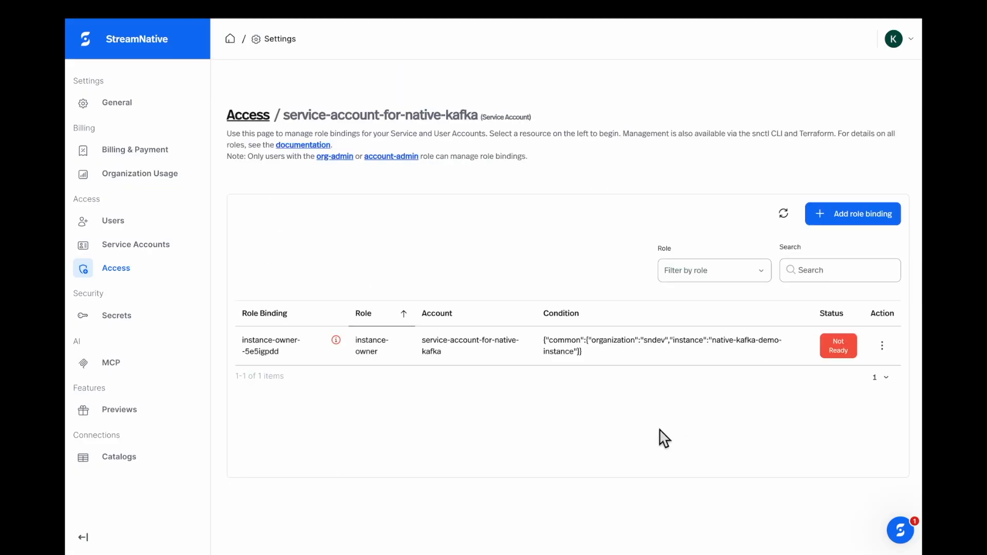
# Step: Confirm the instance owner binding is Ready and return to the service accounts list
pyautogui.click(783, 212)
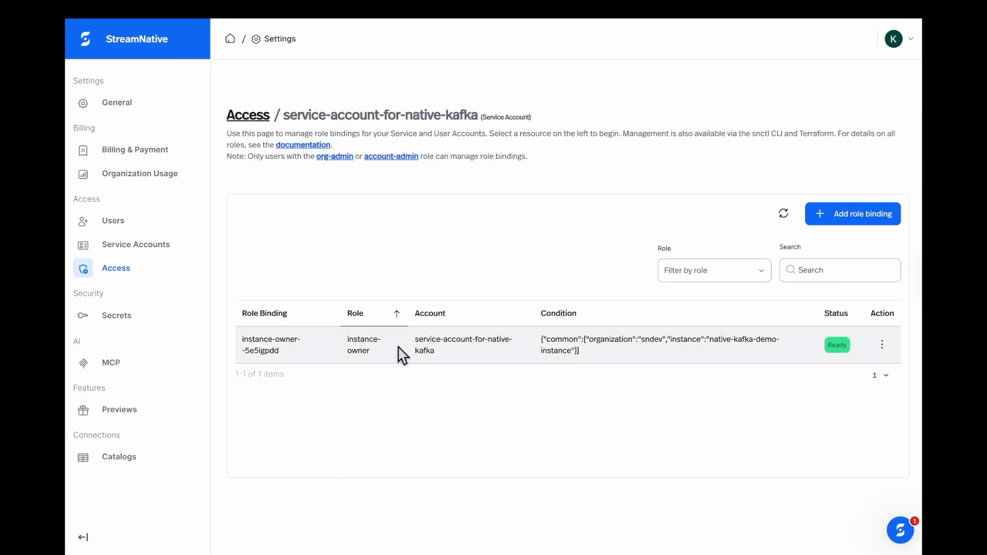
pyautogui.click(889, 349)
pyautogui.click(619, 433)
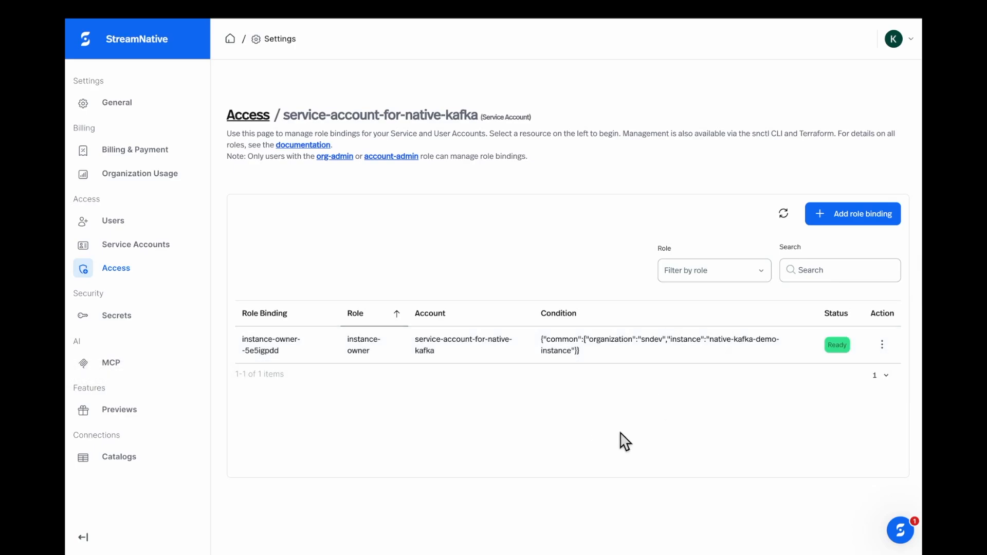
pyautogui.click(132, 279)
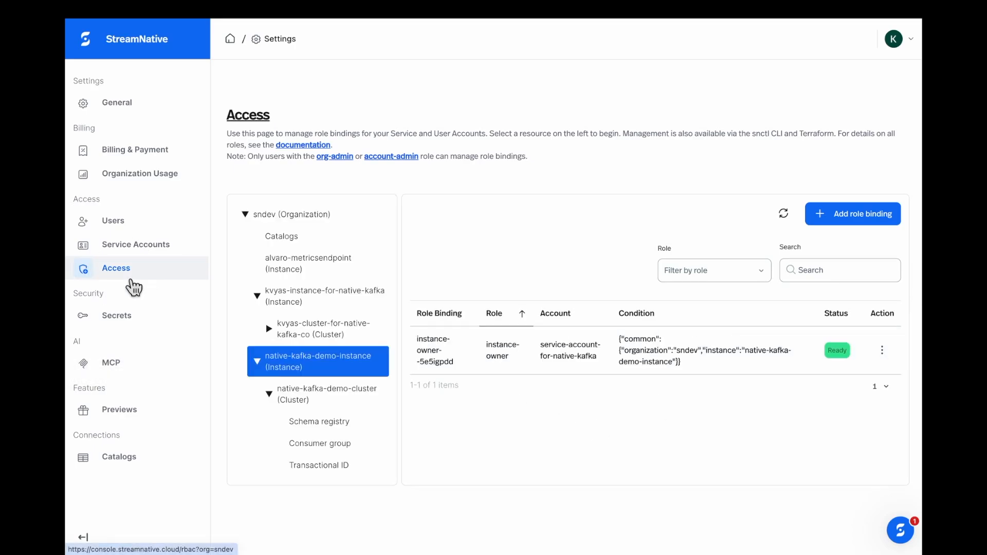
pyautogui.click(132, 246)
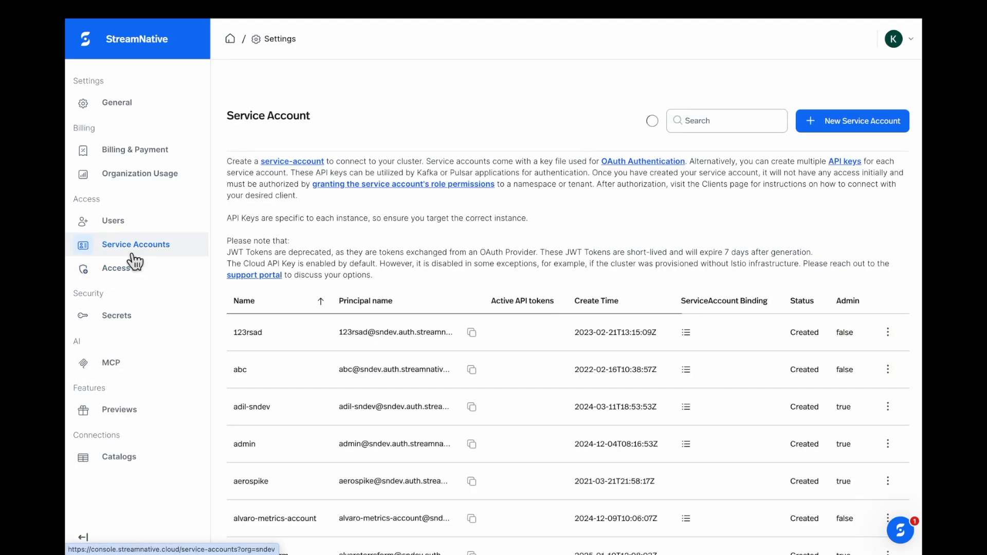
# Step: For the native-kafka service account, name a new API key api-key-for-native-kafka on native-kafka-demo-instance
pyautogui.click(713, 123)
pyautogui.write('native-kafka')
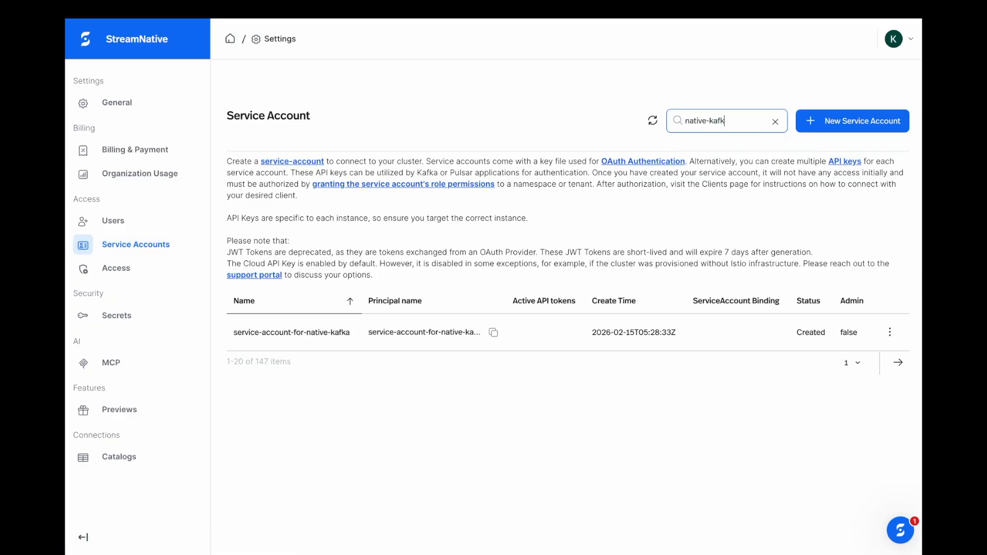
pyautogui.click(890, 332)
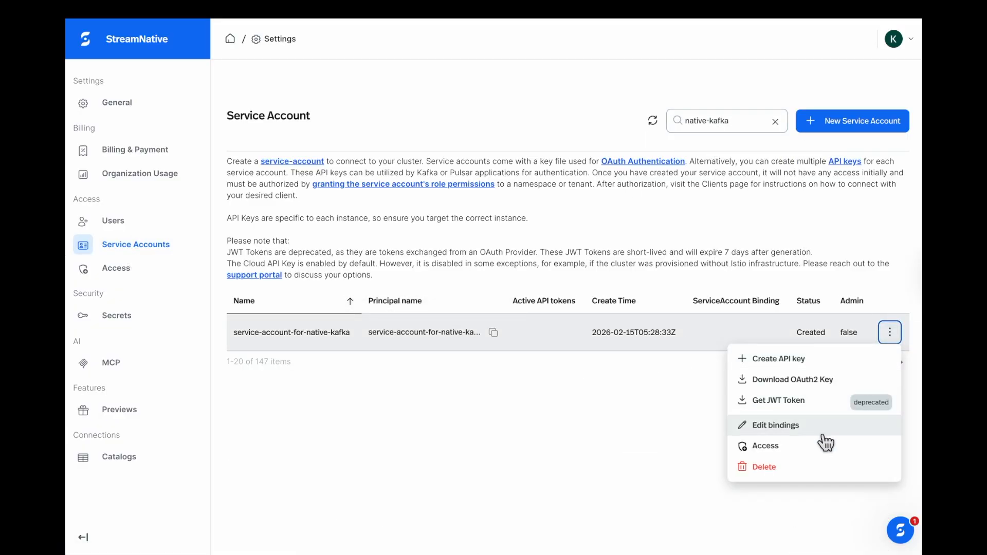
pyautogui.click(790, 366)
pyautogui.click(426, 209)
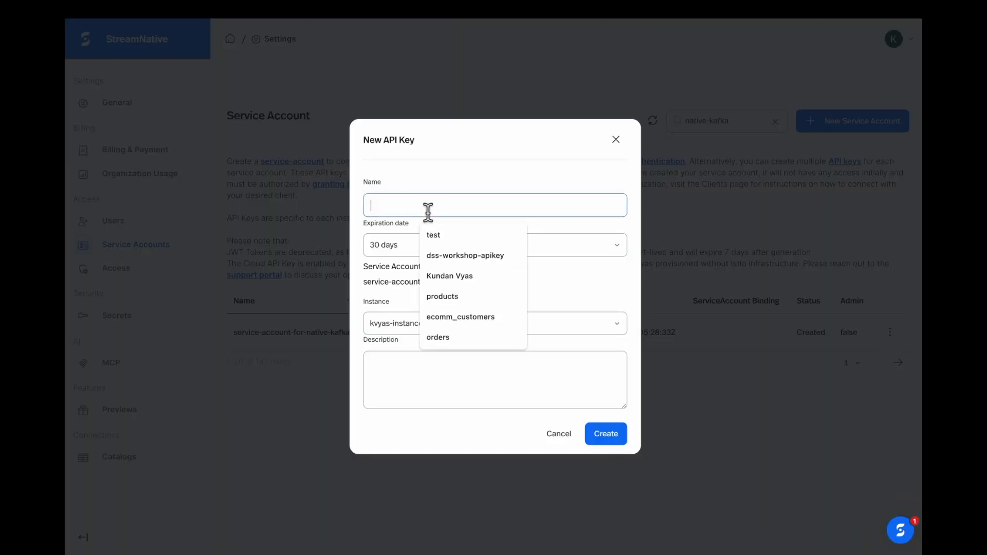
pyautogui.write('api-key')
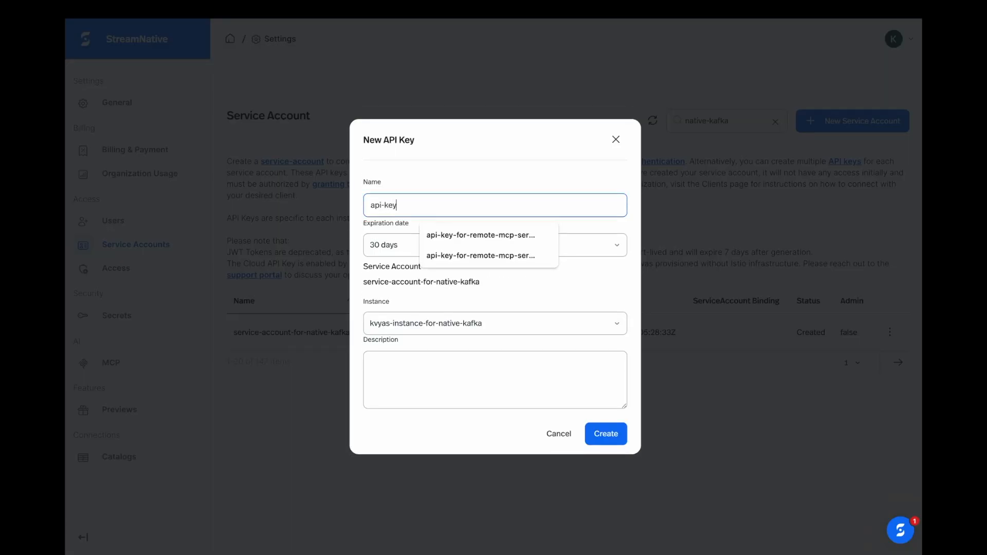
pyautogui.write('-for-native-kafka')
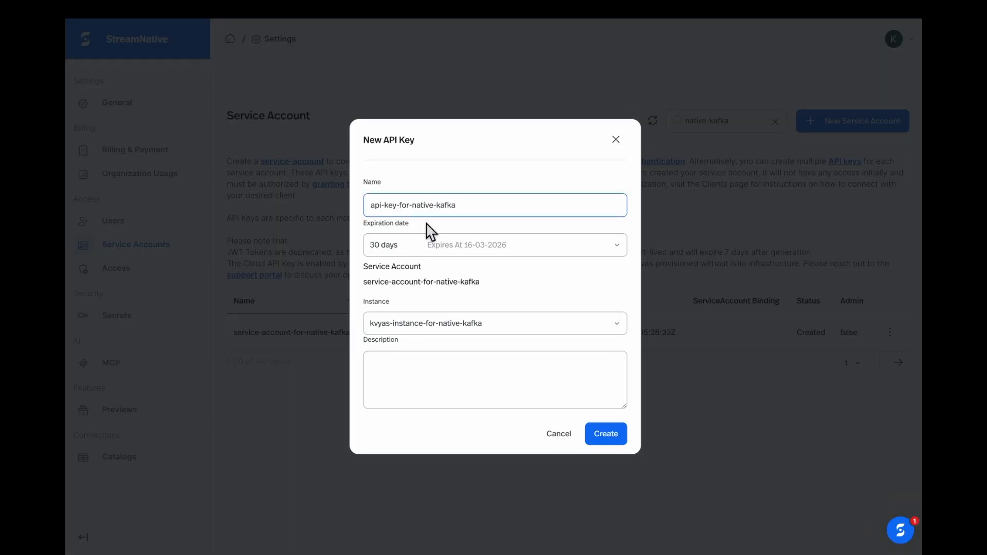
pyautogui.click(429, 331)
pyautogui.click(433, 393)
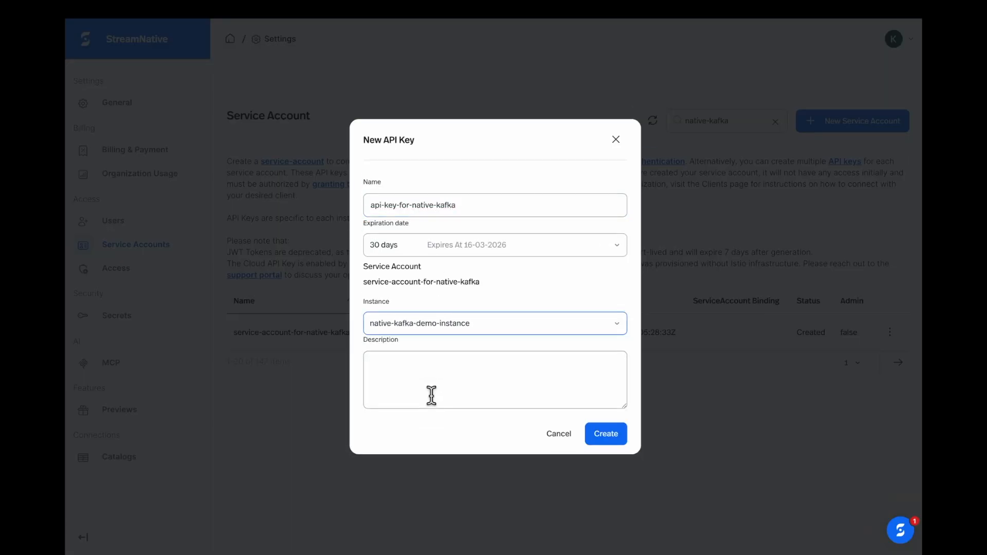
# Step: Create the API key, copy its token, and close the dialog
pyautogui.click(612, 441)
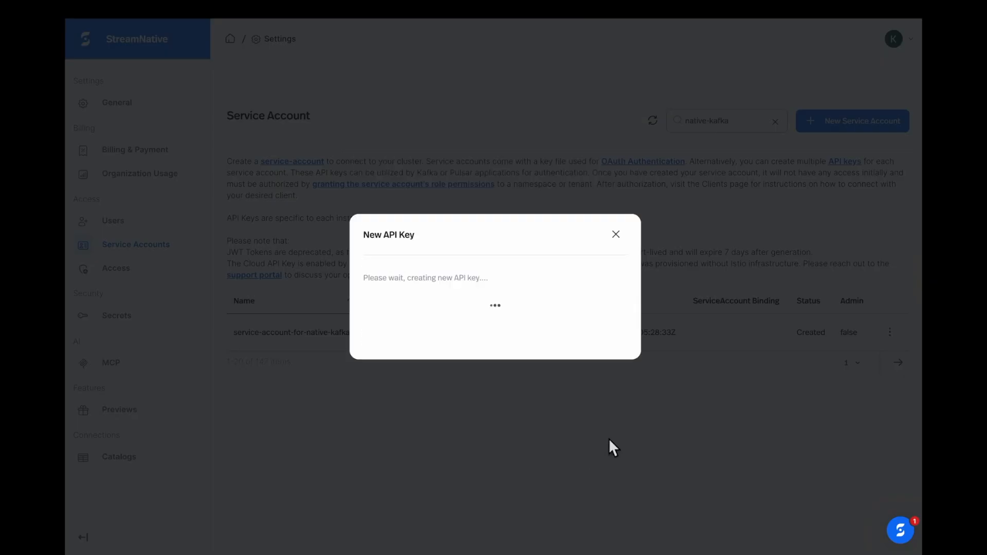
pyautogui.click(608, 341)
pyautogui.moveTo(139, 32)
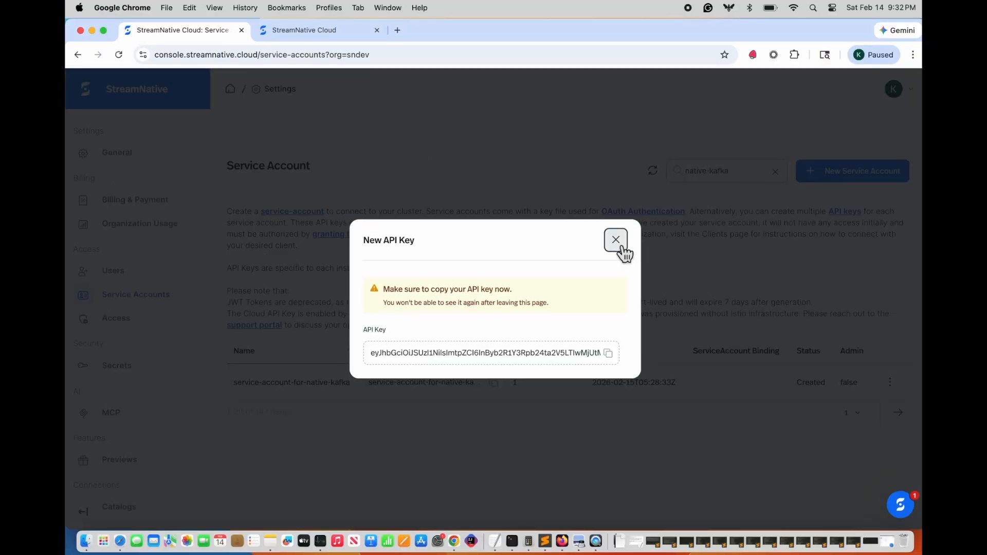
pyautogui.click(616, 227)
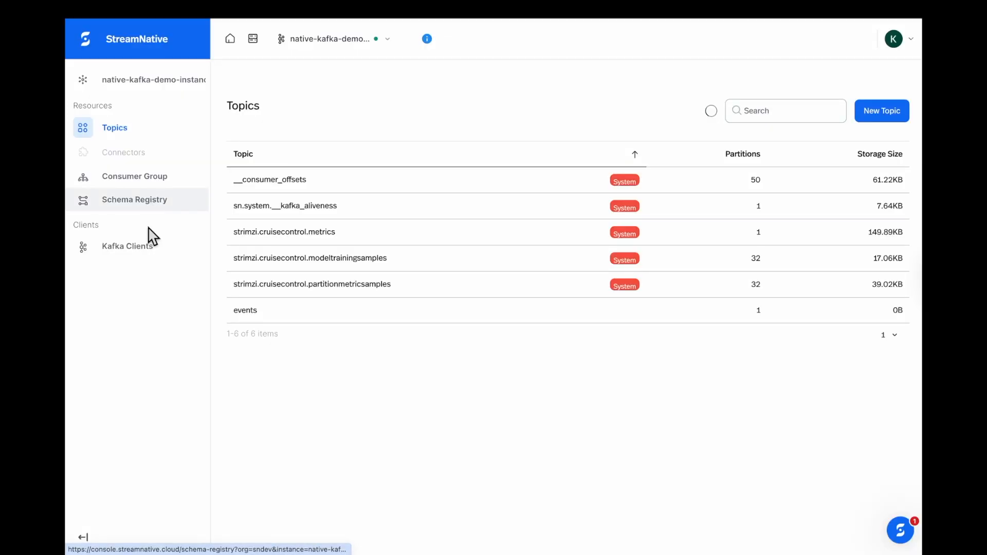
# Step: Set up a Java Kafka client using service-account-for-native-kafka with API key authentication
pyautogui.click(157, 260)
pyautogui.click(265, 339)
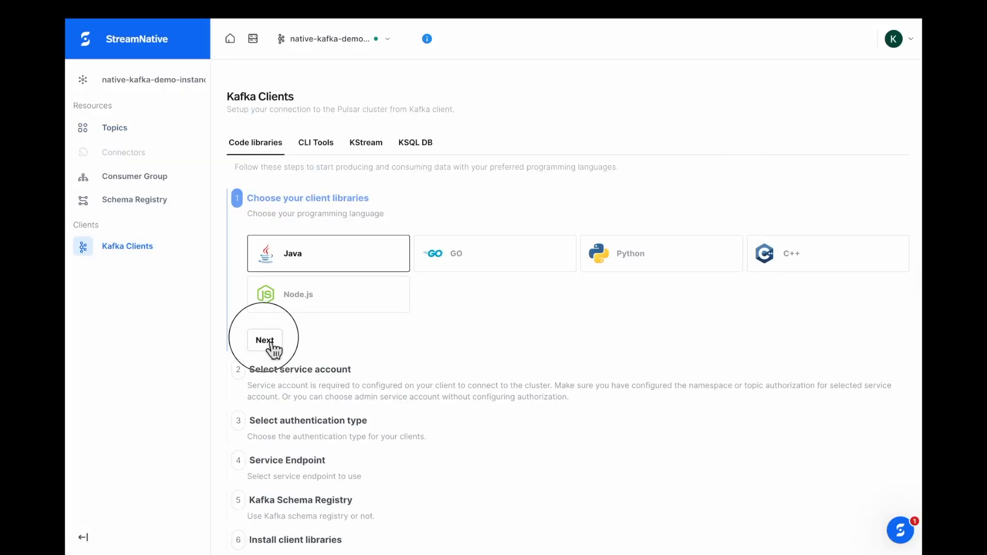
pyautogui.click(394, 393)
pyautogui.click(329, 514)
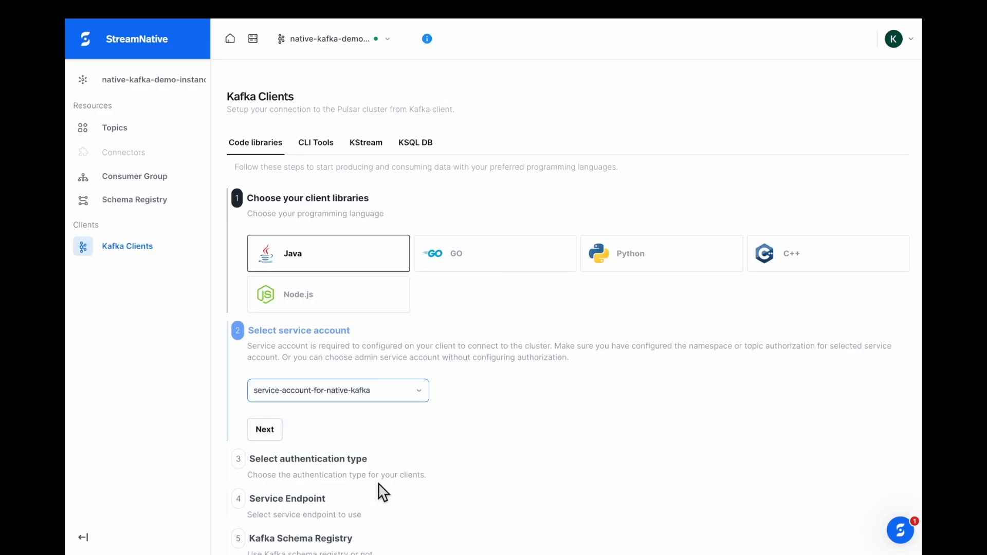
pyautogui.click(265, 432)
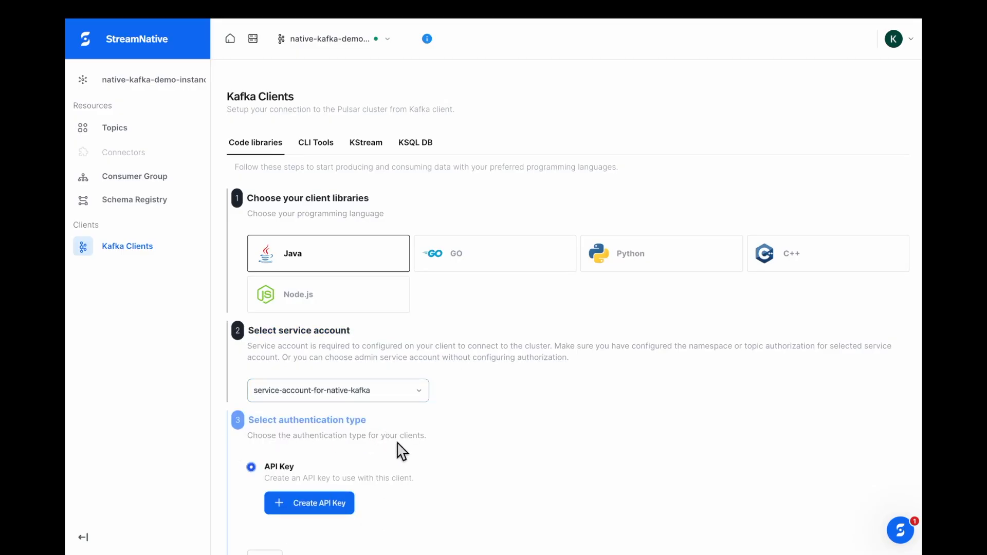
pyautogui.scroll(-3, 399, 451)
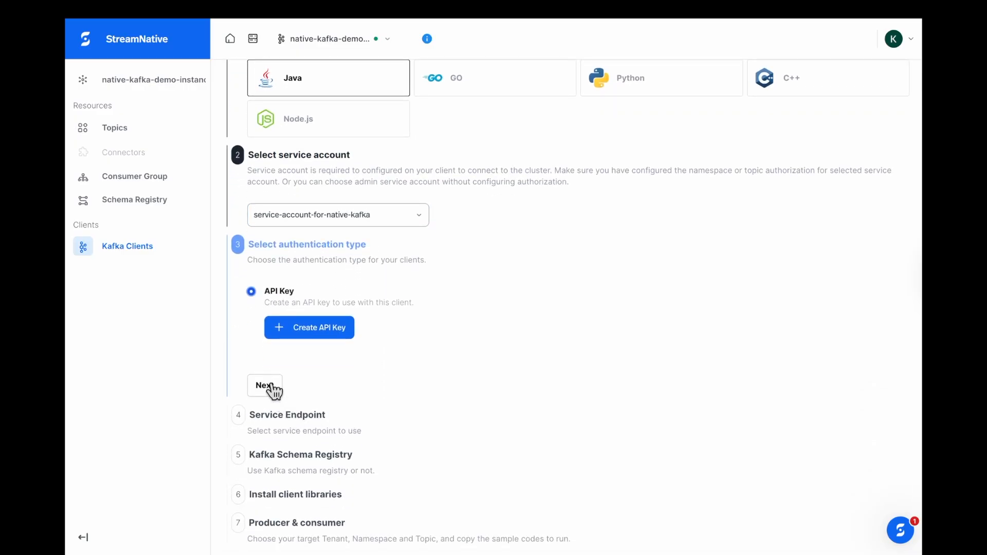
pyautogui.click(268, 386)
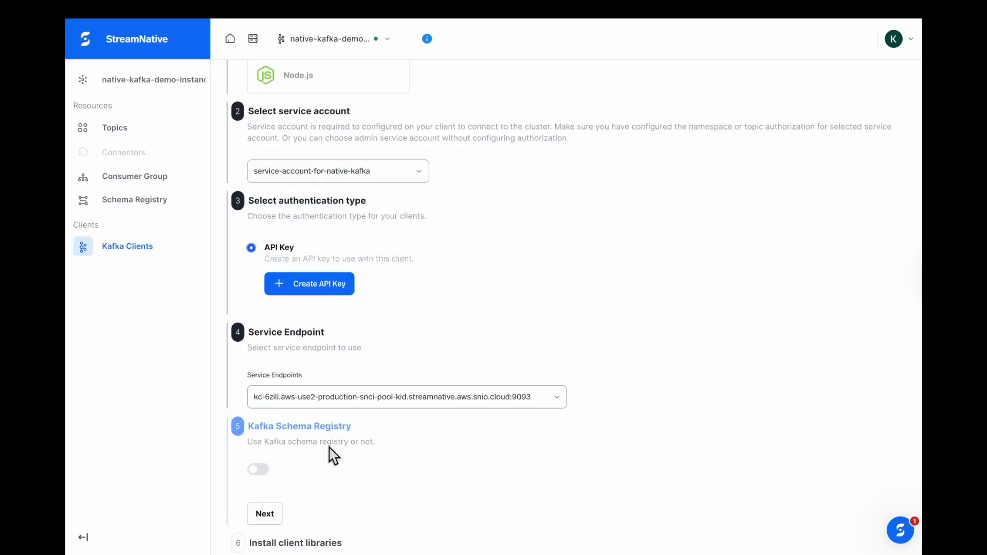
# Step: Enable Schema Registry for the client and review the Gradle and Maven dependency snippets
pyautogui.scroll(-2, 333, 446)
pyautogui.click(260, 377)
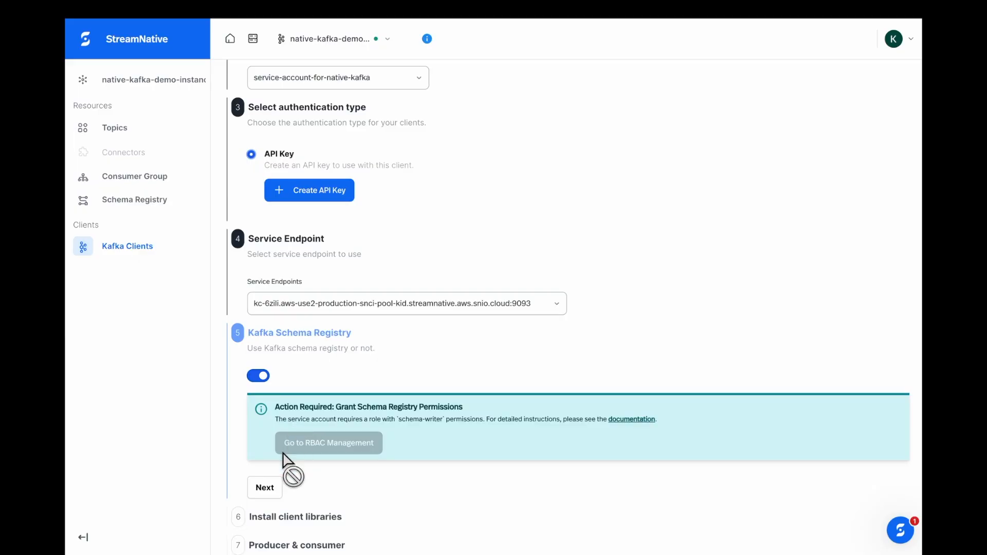
pyautogui.scroll(-1, 417, 441)
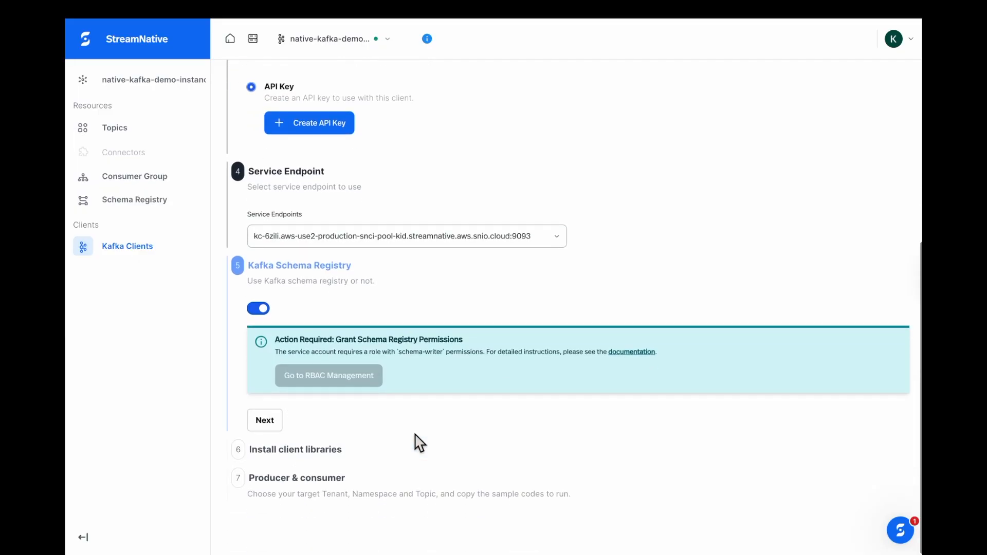
pyautogui.click(264, 424)
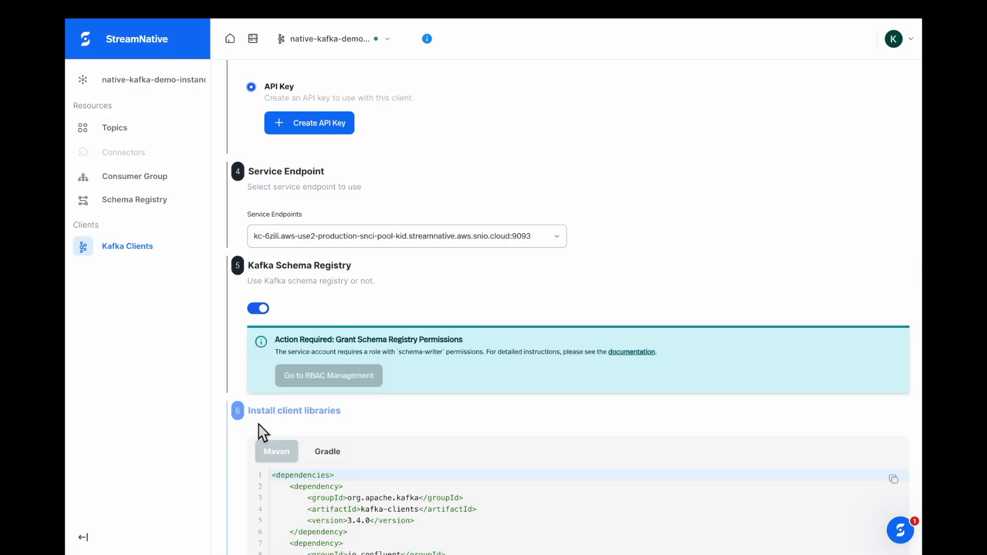
pyautogui.scroll(-1, 412, 433)
pyautogui.scroll(-4, 414, 432)
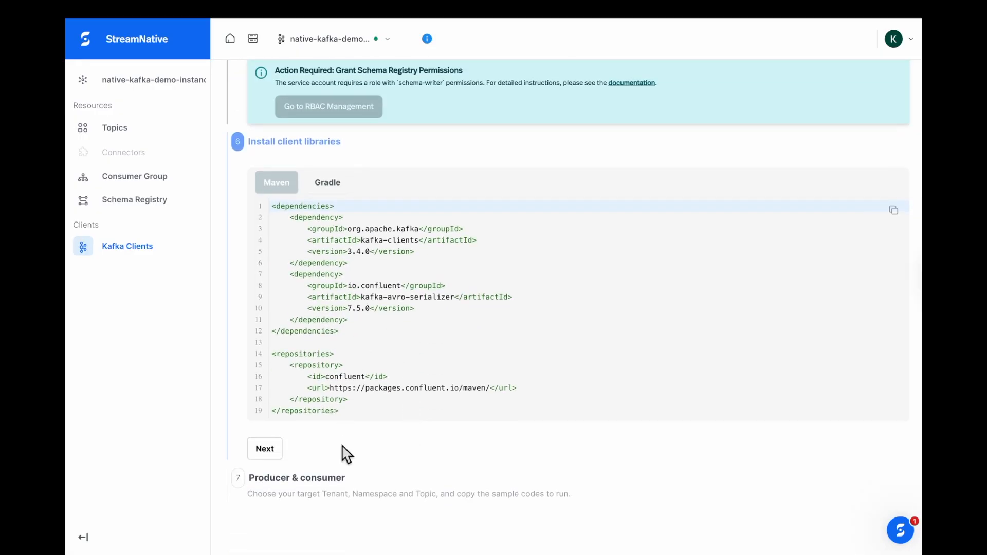
pyautogui.click(331, 187)
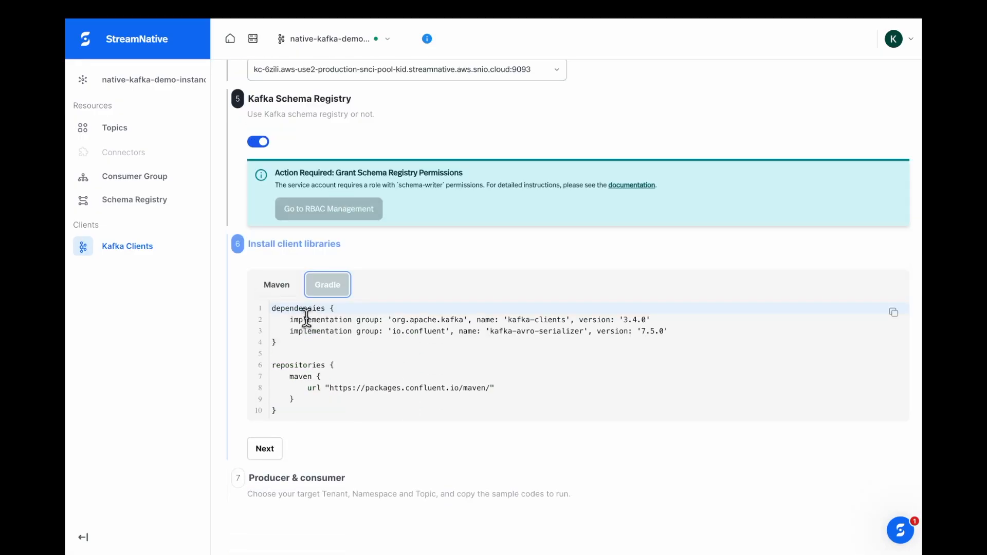
pyautogui.click(283, 290)
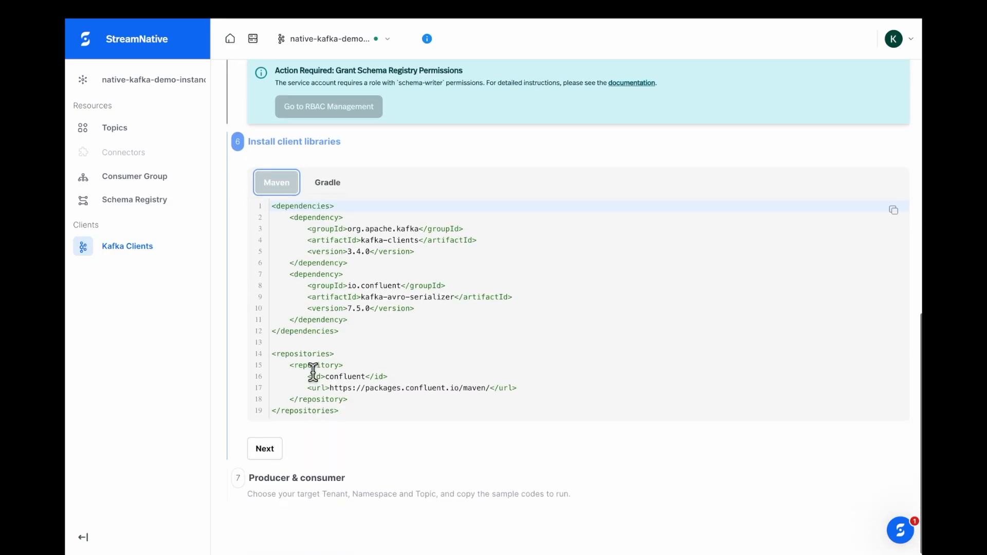
pyautogui.click(276, 462)
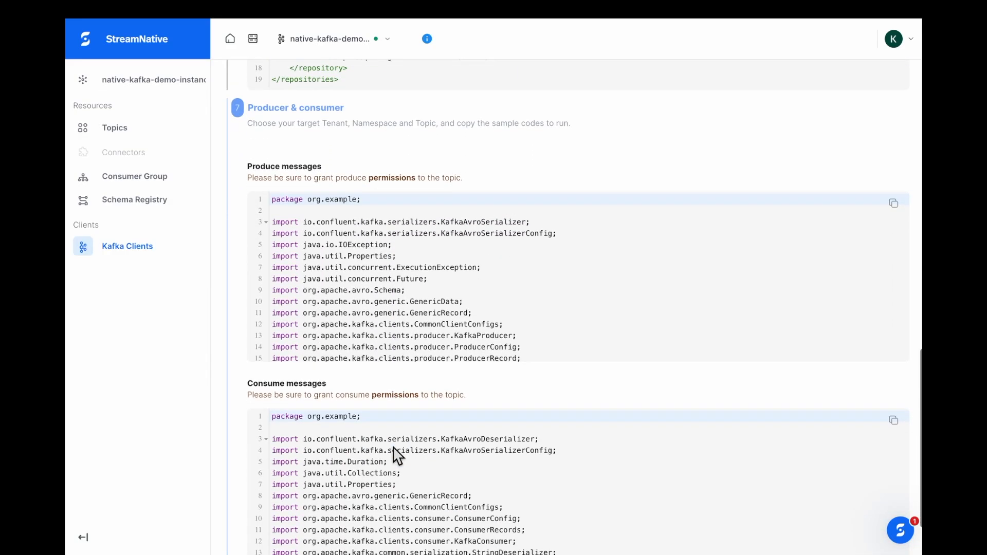
# Step: Select the userName value in the Java producer sample and exit browser full screen
pyautogui.scroll(-5, 371, 303)
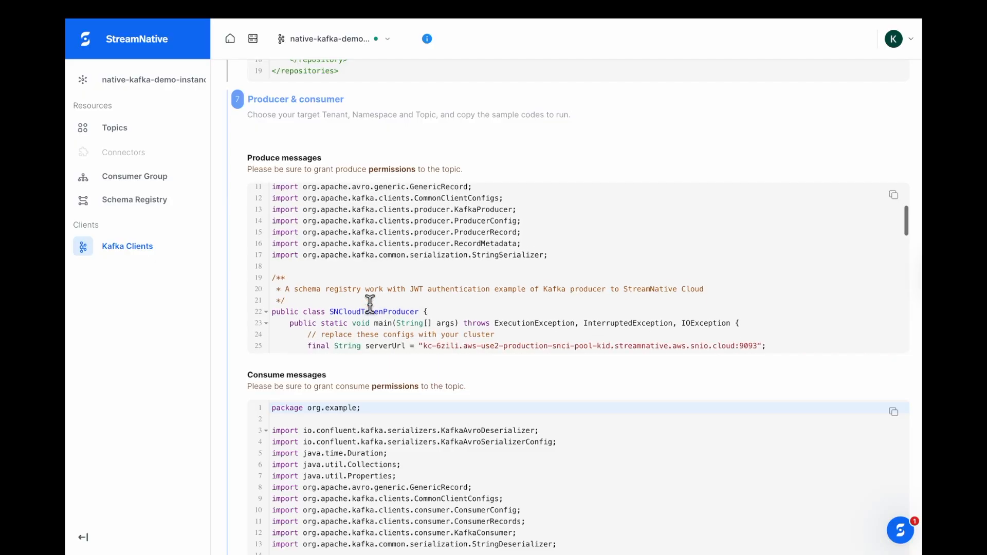
pyautogui.scroll(-3, 370, 304)
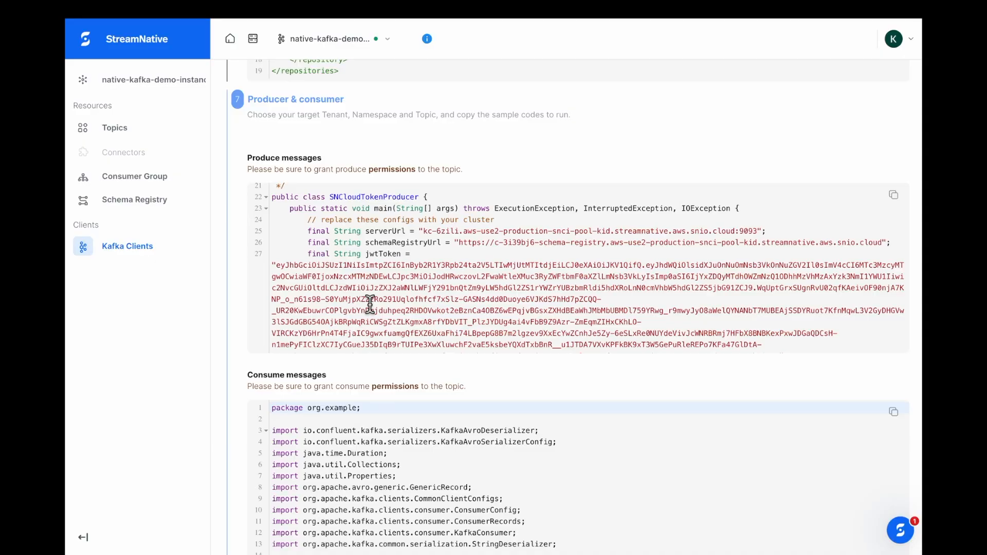
pyautogui.scroll(1, 370, 303)
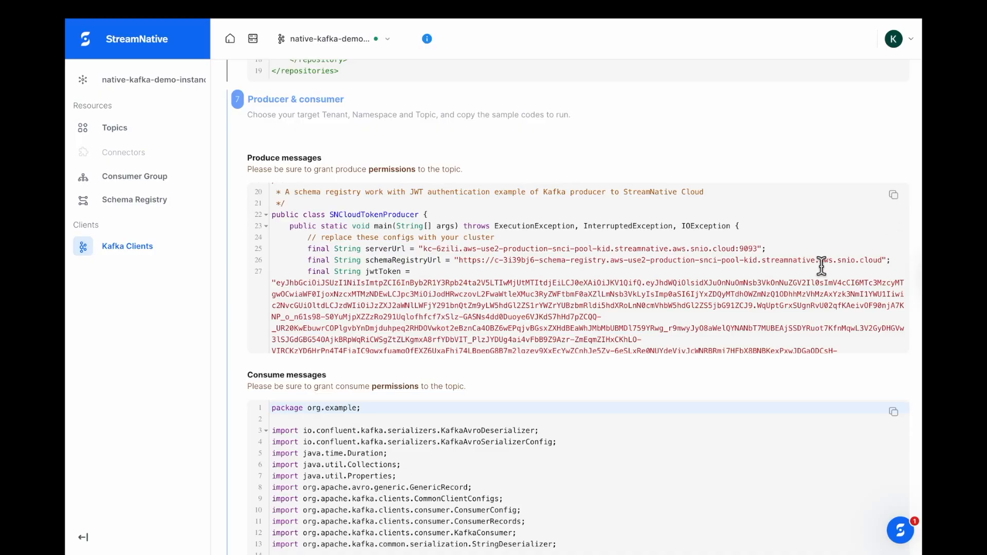
pyautogui.moveTo(308, 303); pyautogui.dragTo(425, 329)
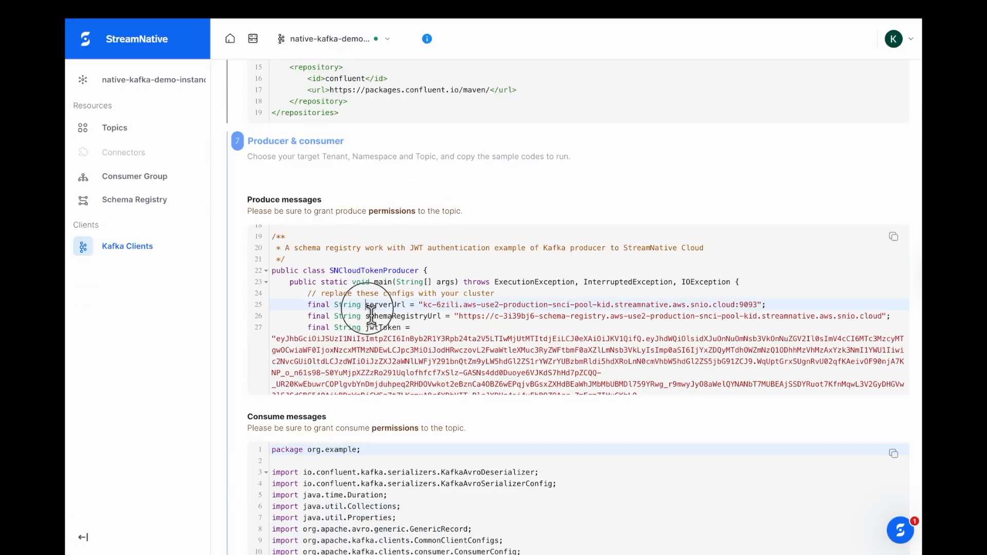
pyautogui.scroll(-3, 421, 381)
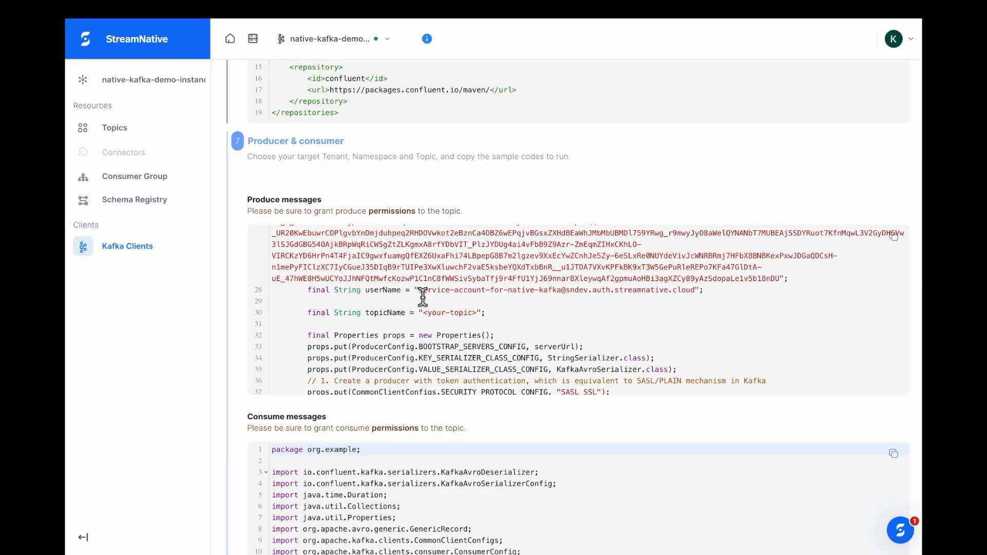
pyautogui.moveTo(419, 291); pyautogui.dragTo(698, 290)
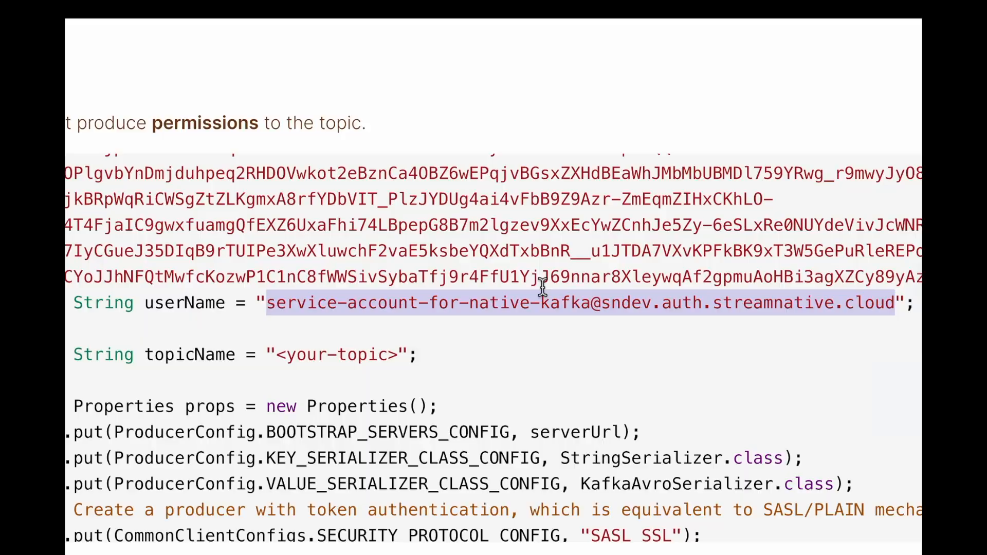
pyautogui.moveTo(97, 3)
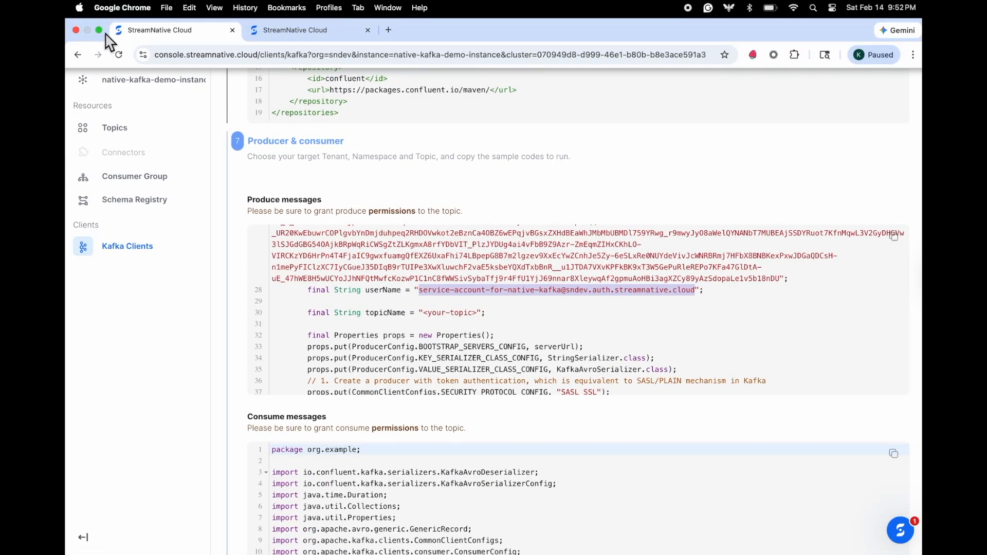
pyautogui.click(104, 30)
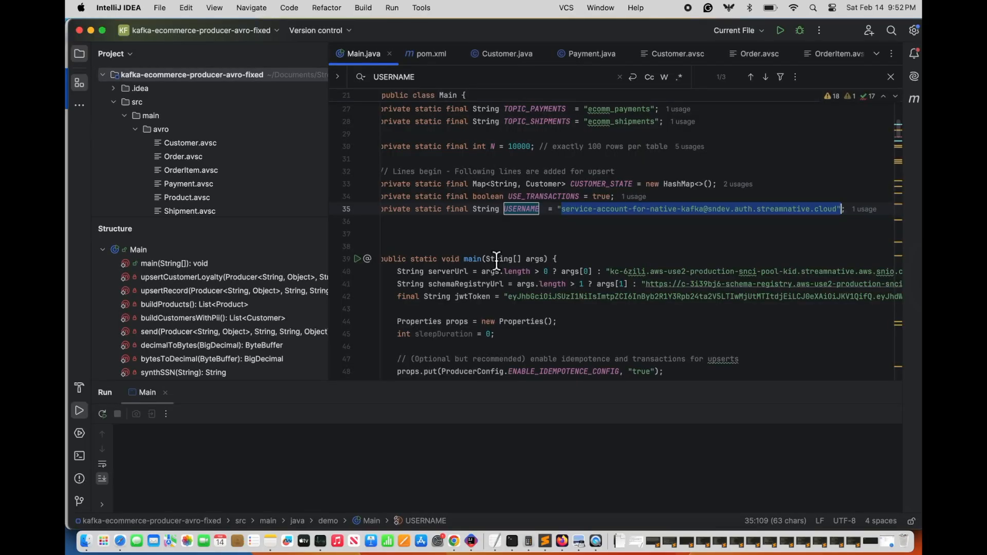
# Step: Run Main in IntelliJ IDEA to produce Avro records and enlarge the Run console
pyautogui.scroll(3, 497, 261)
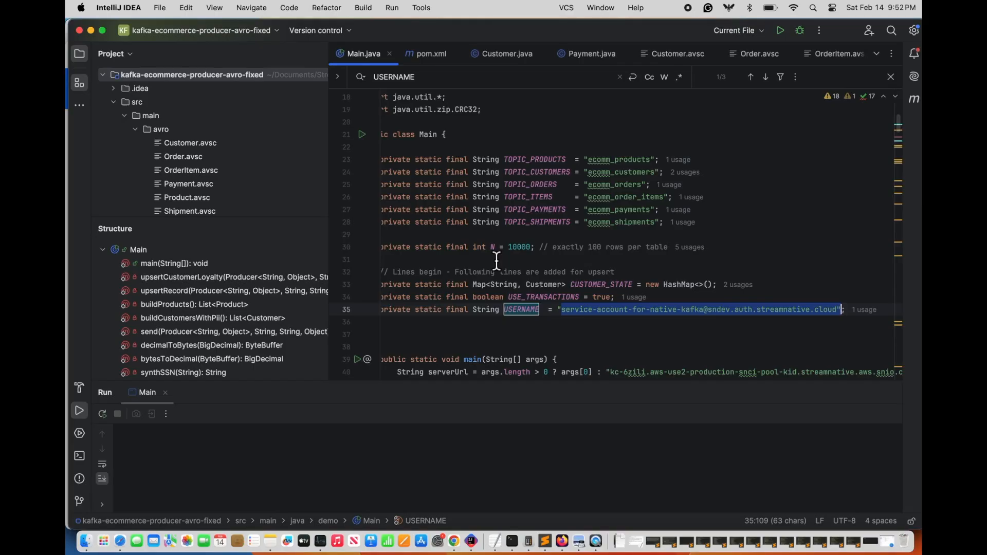
pyautogui.click(779, 31)
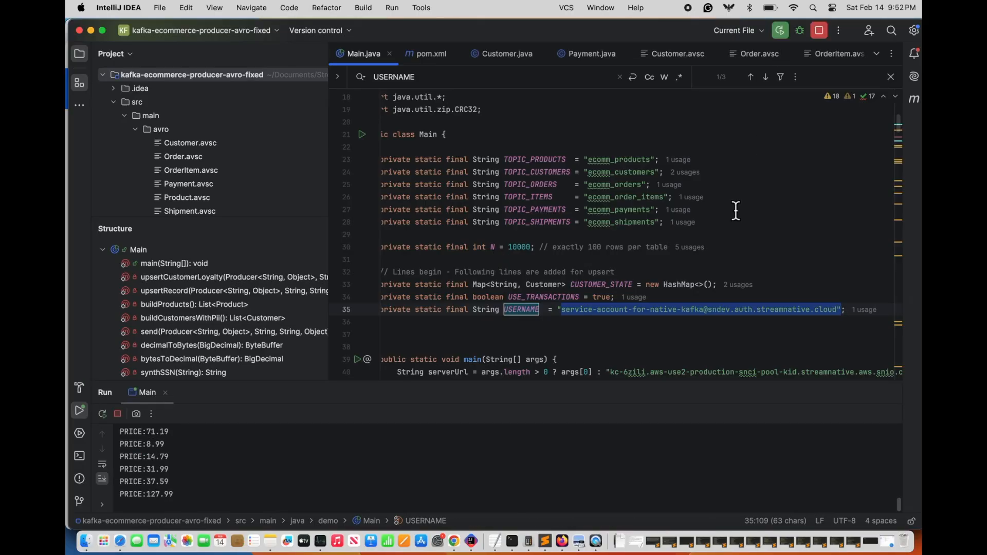
pyautogui.moveTo(650, 393); pyautogui.dragTo(638, 206)
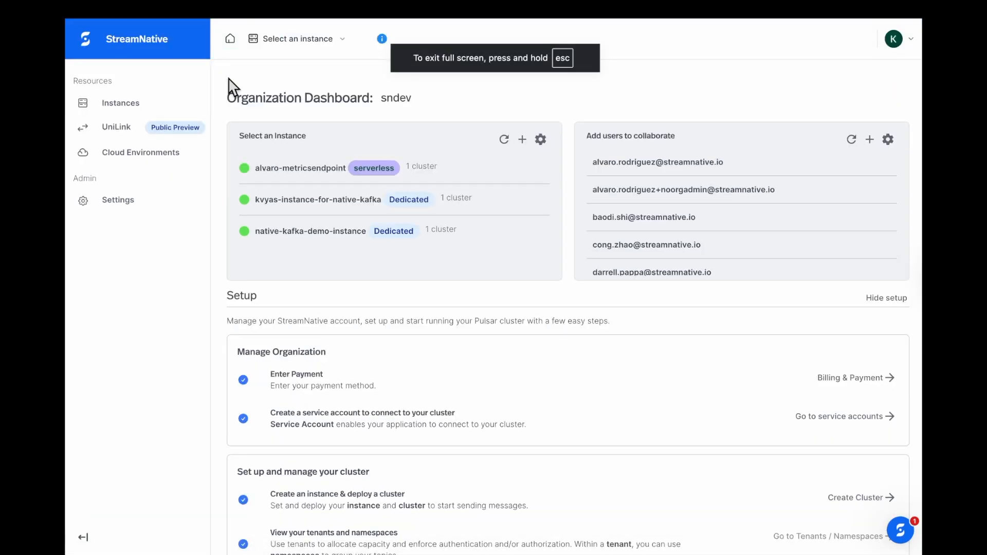
# Step: Open native-kafka-demo-cluster from the instance overview and list its 12 topics
pyautogui.click(325, 234)
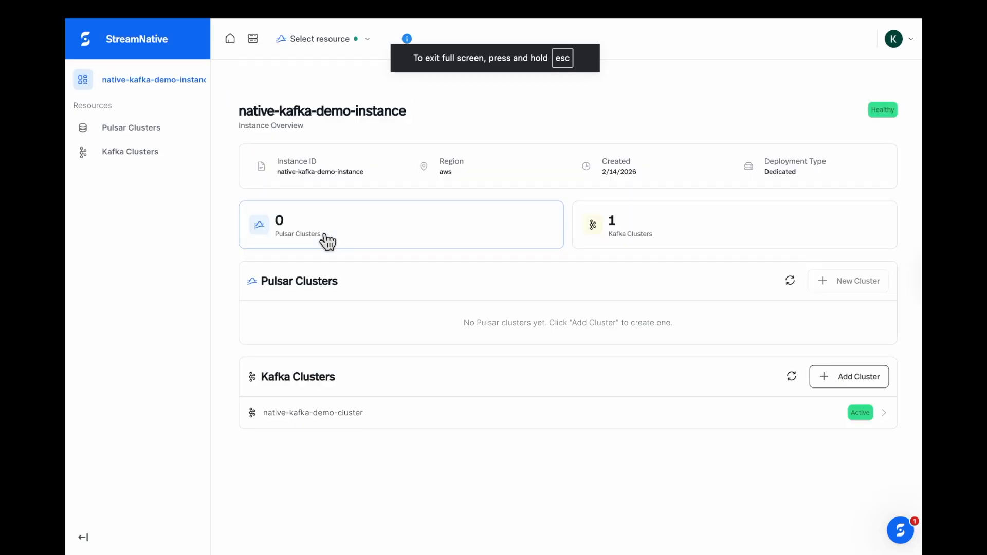
pyautogui.click(469, 417)
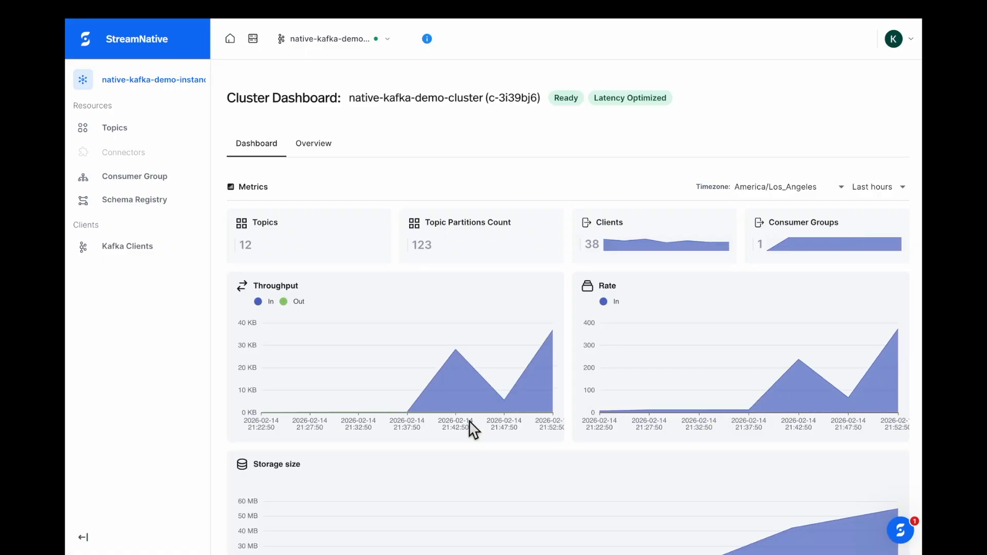
pyautogui.click(132, 137)
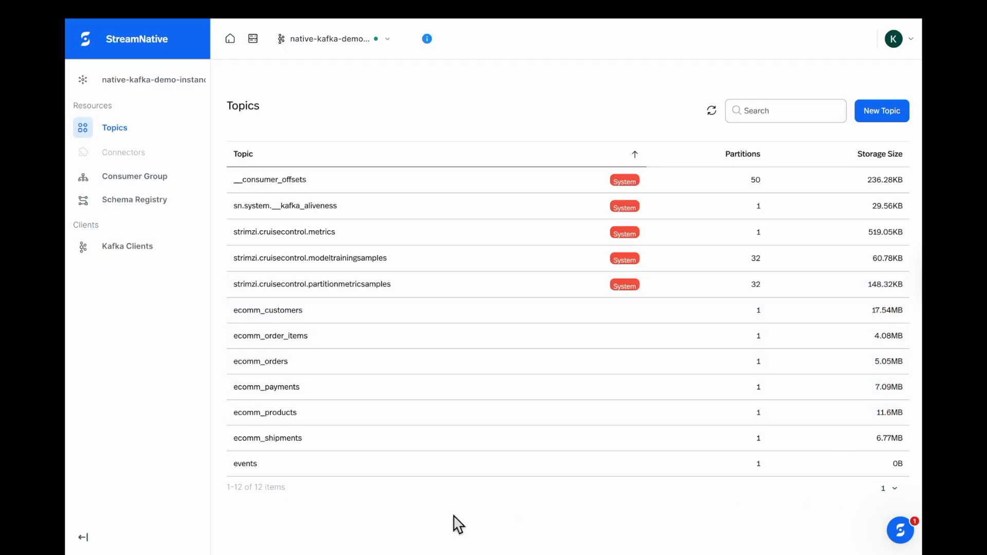
# Step: Open the ecomm_customers topic and review its dashboard metrics and Avro Customer schema
pyautogui.click(283, 316)
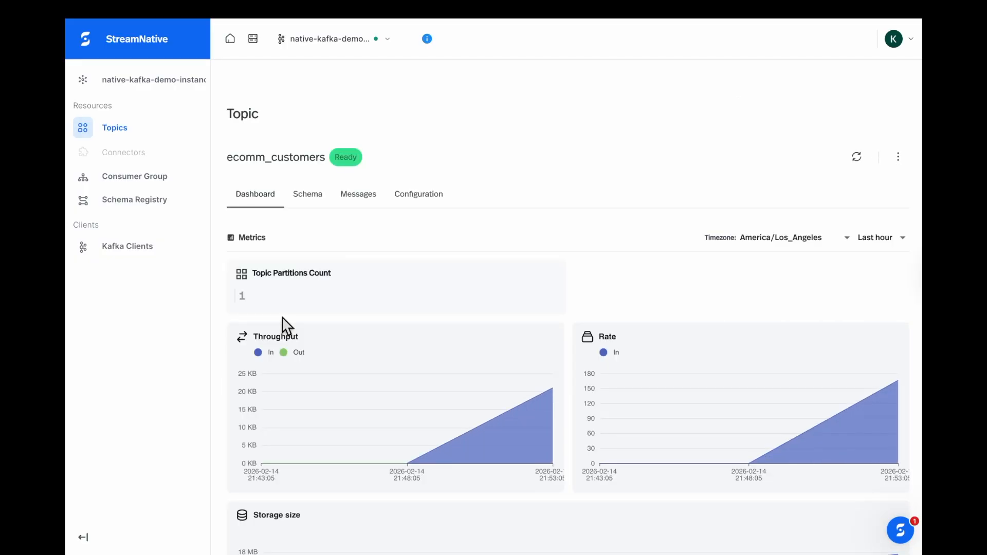
pyautogui.scroll(-3, 392, 390)
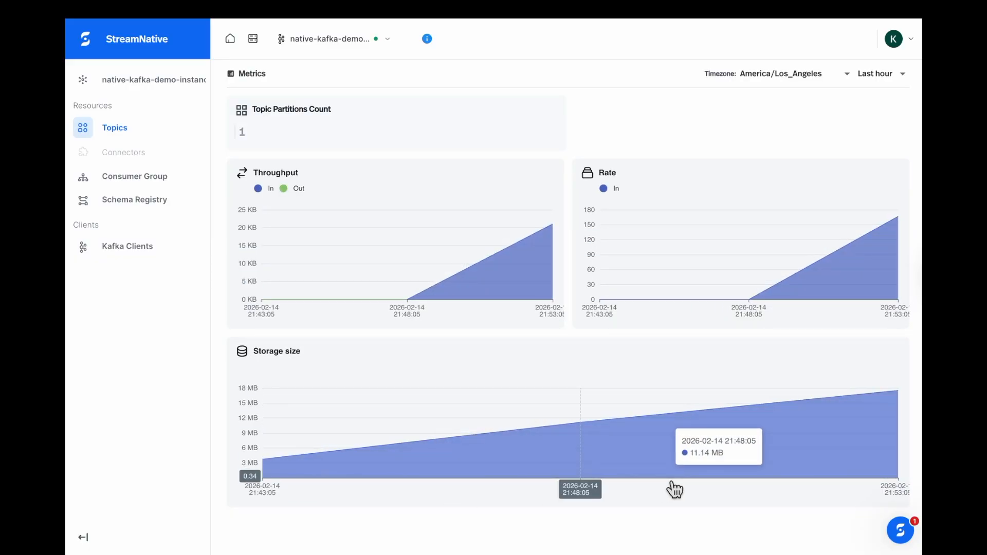
pyautogui.scroll(3, 668, 487)
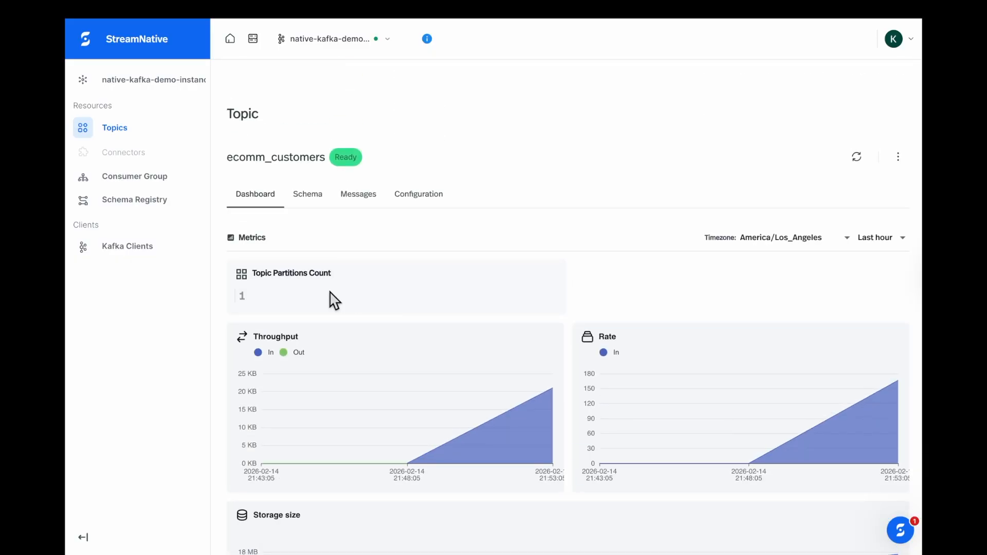
pyautogui.click(306, 195)
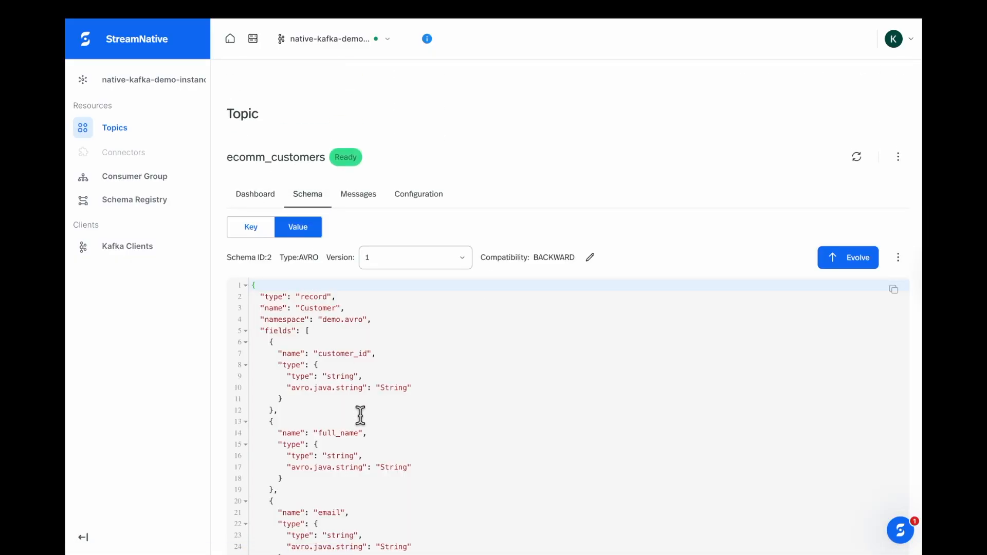
pyautogui.scroll(-2, 360, 416)
pyautogui.scroll(-1, 359, 415)
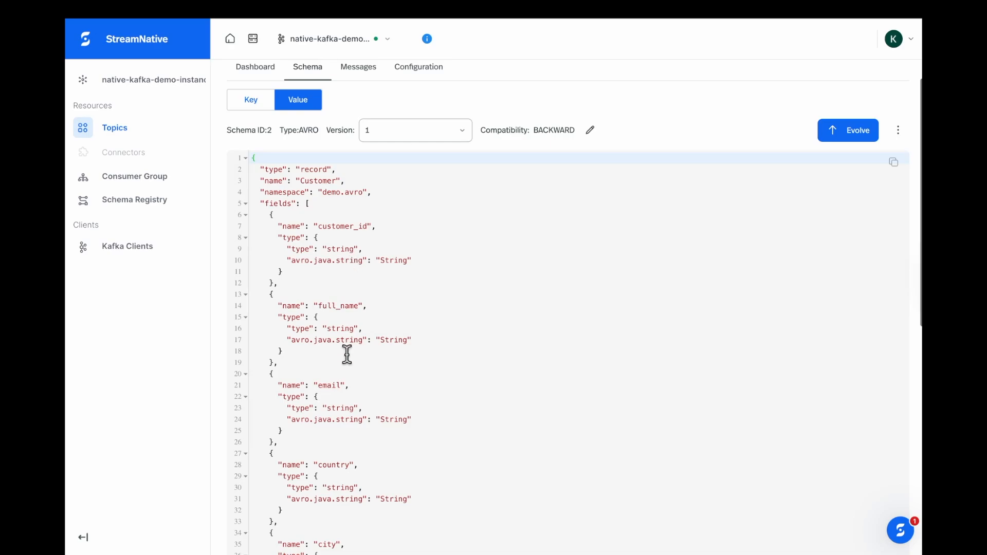
pyautogui.scroll(-8, 347, 355)
pyautogui.scroll(10, 347, 354)
pyautogui.scroll(1, 347, 355)
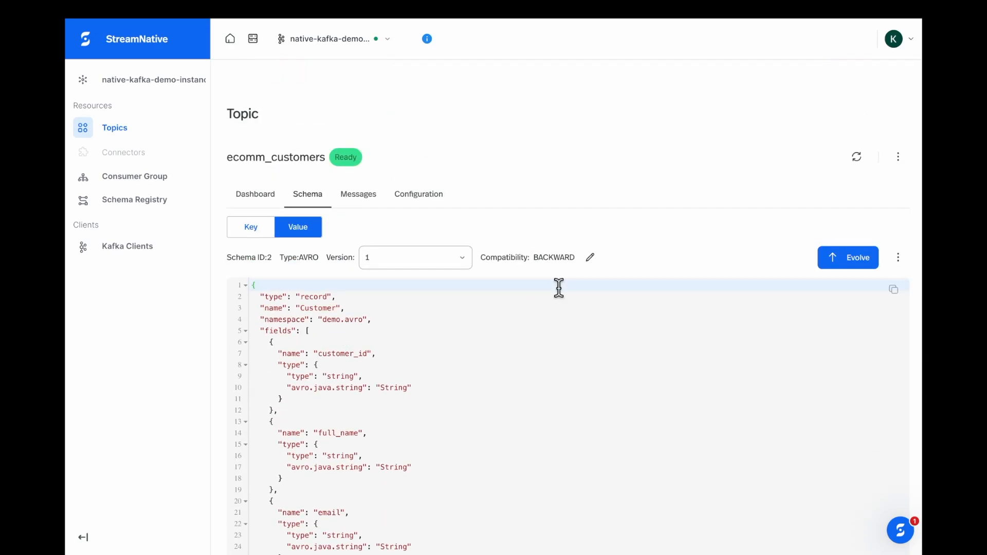
# Step: Leave schema compatibility at BACKWARD and list the topic's latest messages, cus_40 to cus_49
pyautogui.click(590, 257)
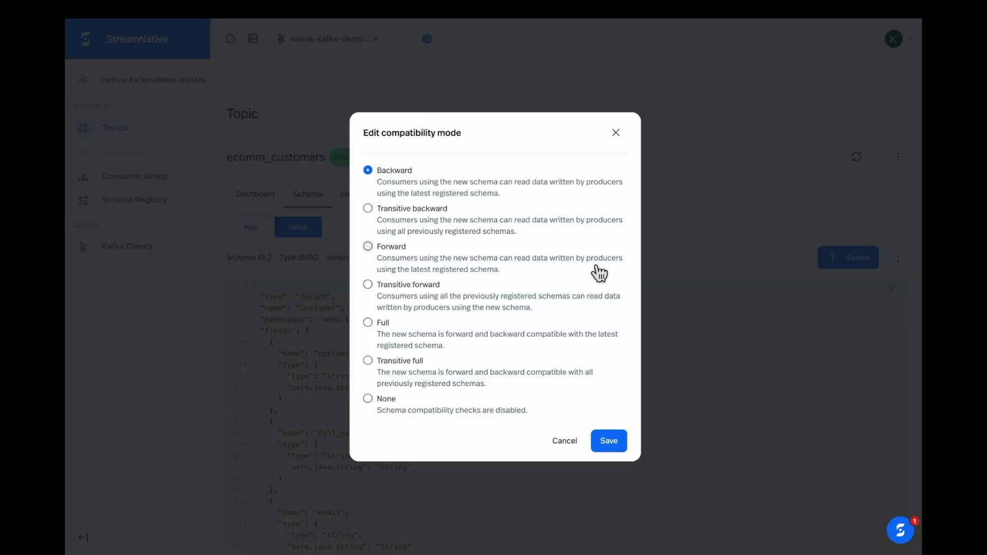
pyautogui.click(616, 133)
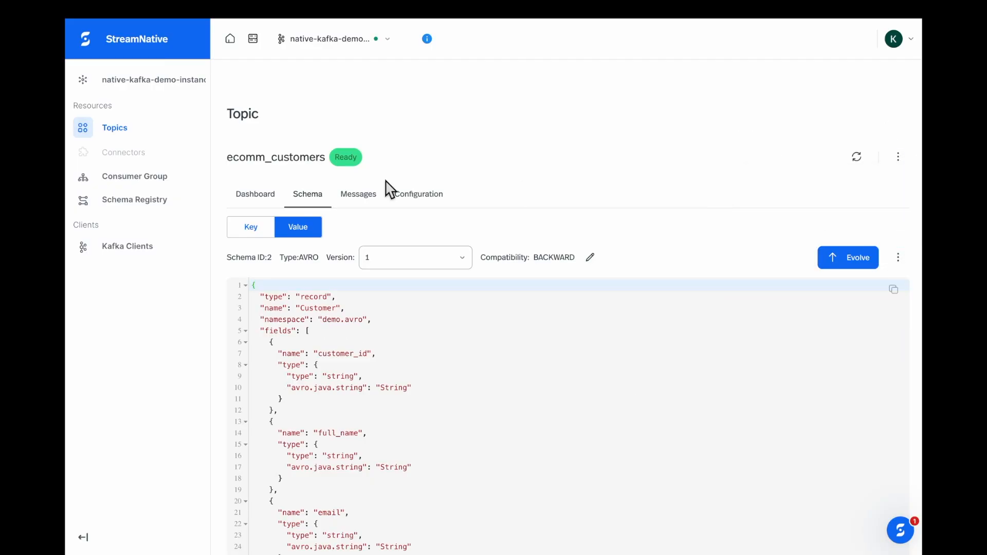
pyautogui.click(366, 198)
pyautogui.click(625, 246)
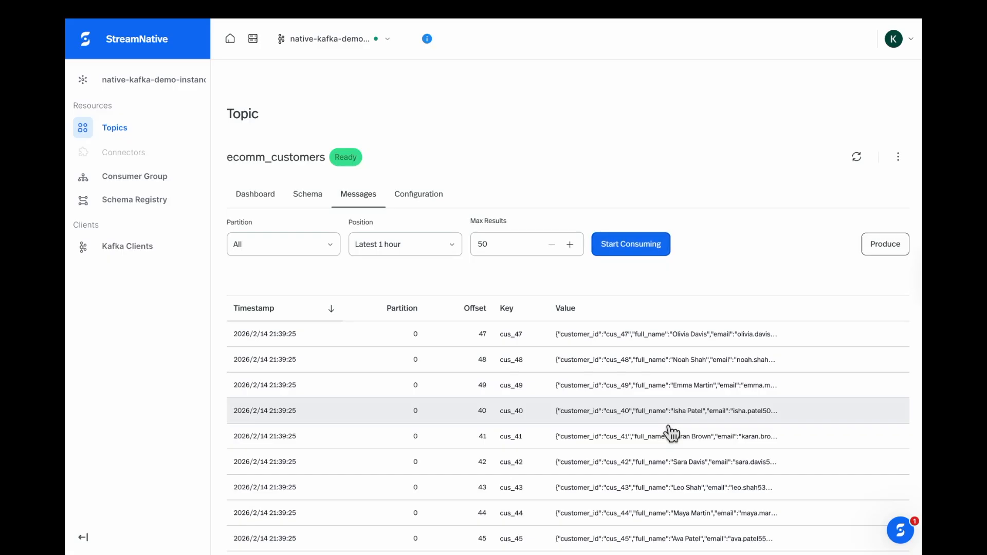
# Step: Expand cus_47's JSON value, then check the Produce form's ecomm_customers-value schema and cancel it
pyautogui.click(655, 336)
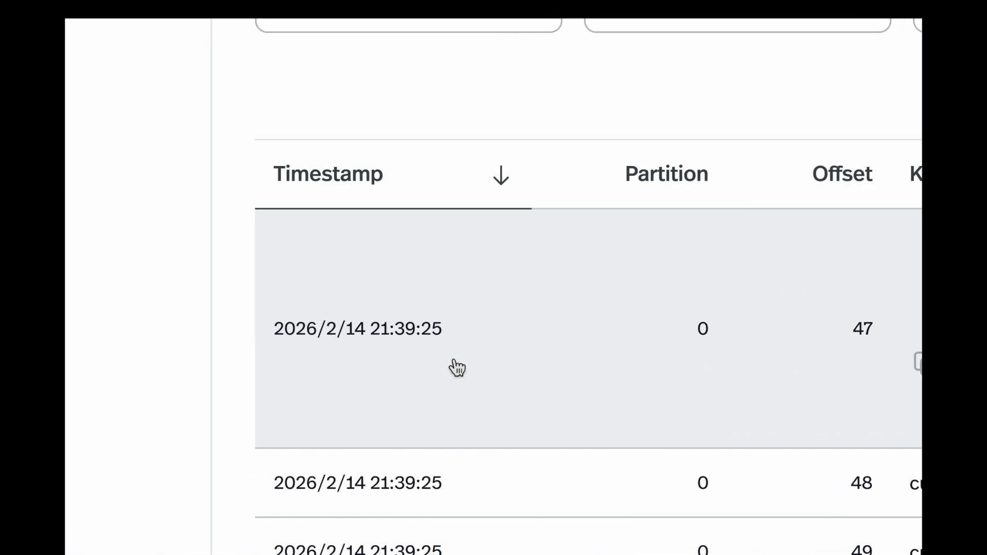
pyautogui.click(883, 212)
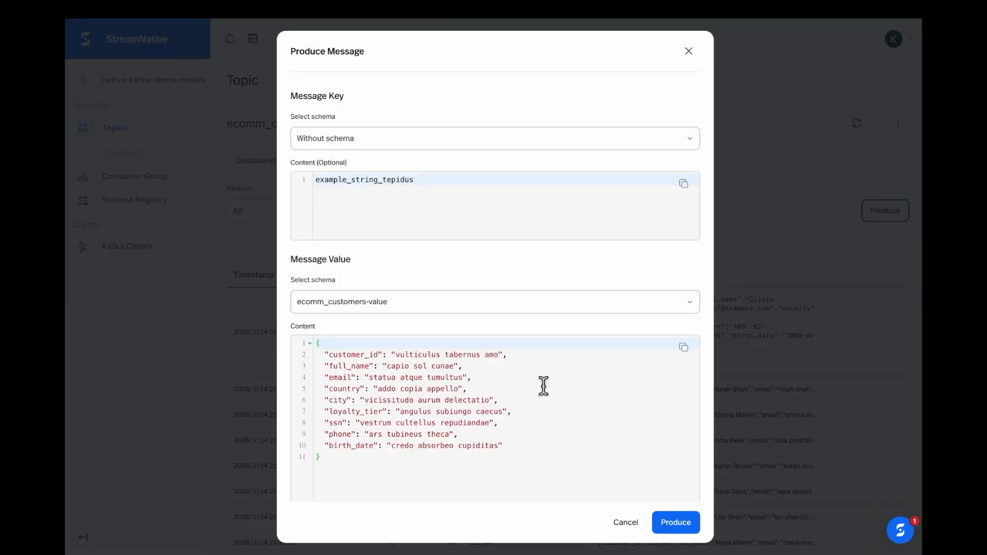
pyautogui.click(314, 146)
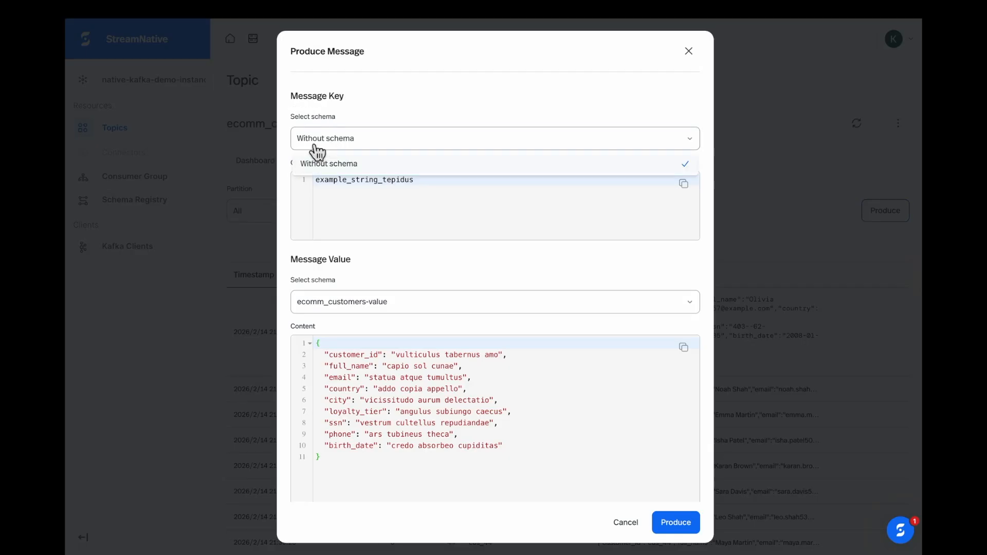
pyautogui.click(378, 115)
pyautogui.click(354, 308)
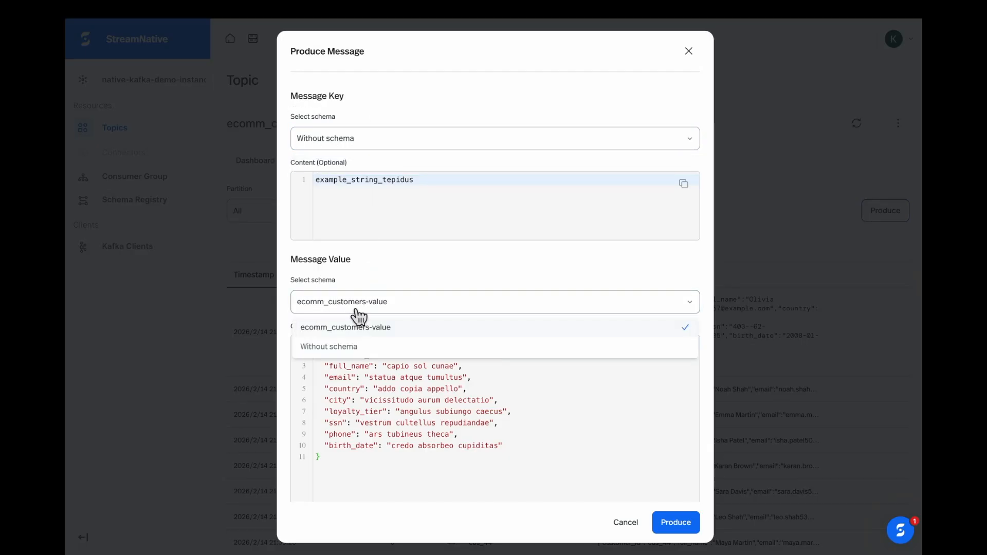
pyautogui.click(375, 298)
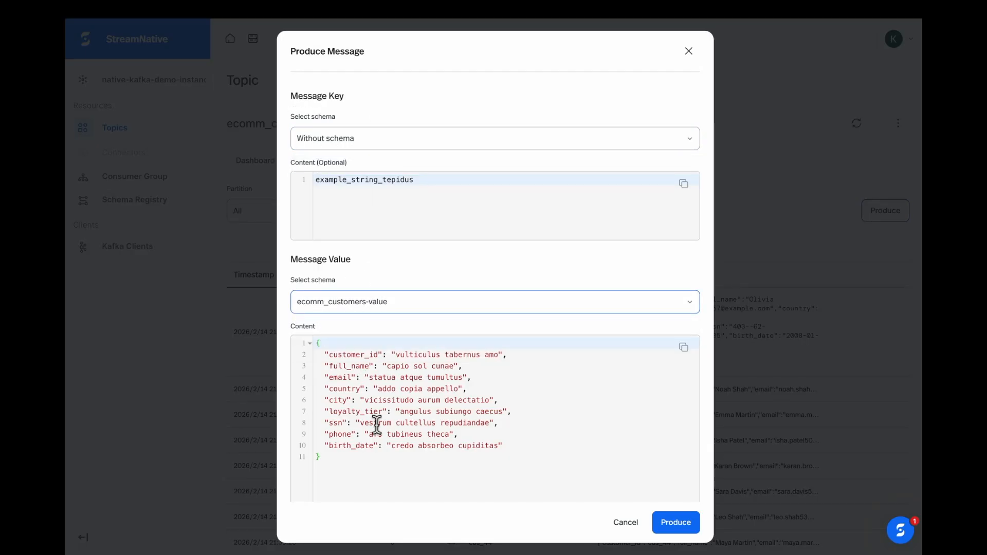
pyautogui.click(625, 522)
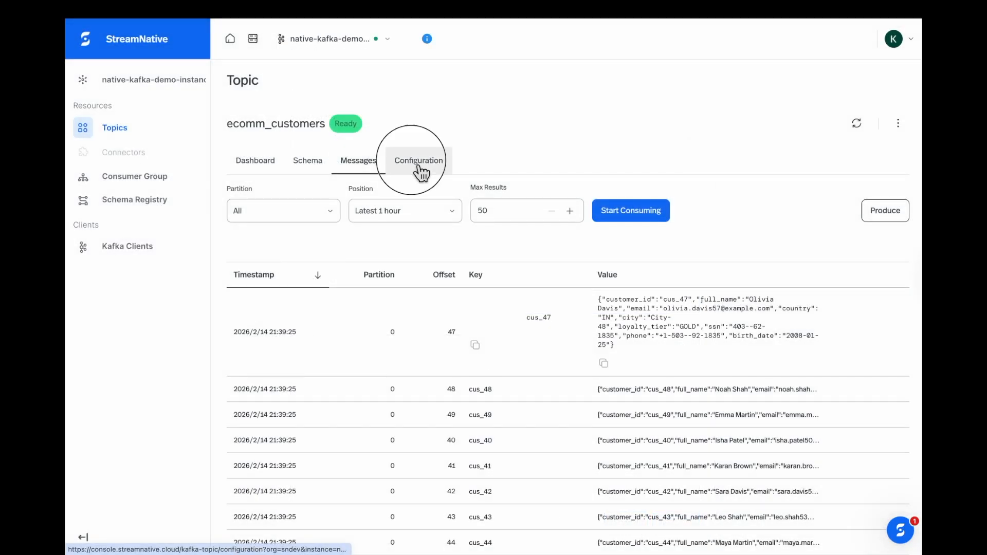
pyautogui.click(418, 164)
# Step: Review the topic's retention period, retention size and cleanup policy without changing them
pyautogui.click(336, 383)
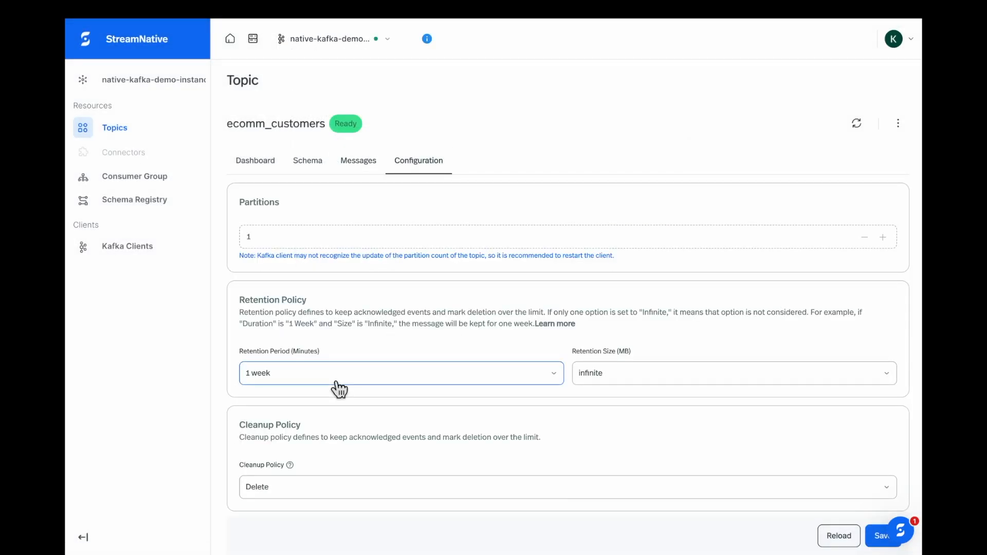
pyautogui.click(643, 384)
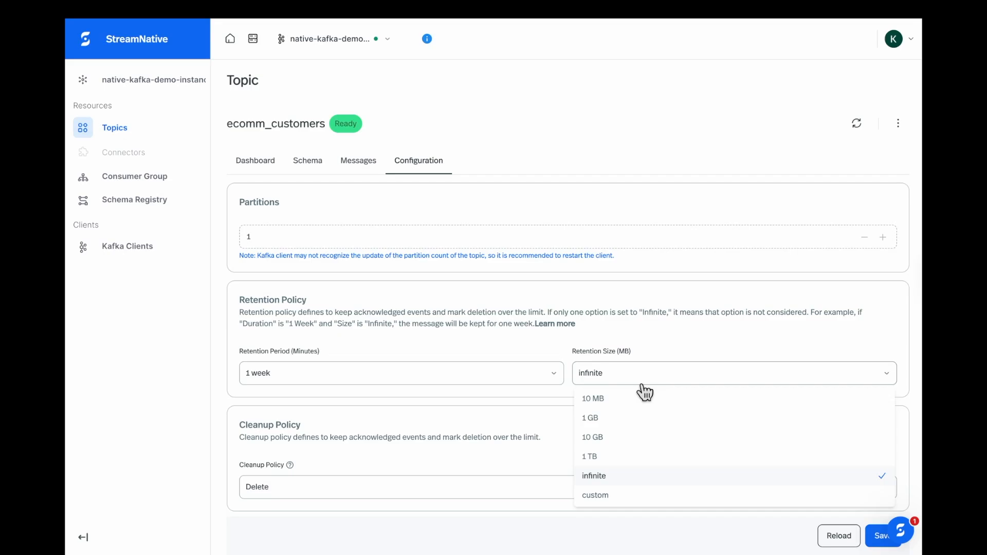
pyautogui.click(643, 384)
pyautogui.scroll(-2, 589, 371)
pyautogui.click(317, 437)
pyautogui.click(317, 436)
pyautogui.scroll(3, 315, 453)
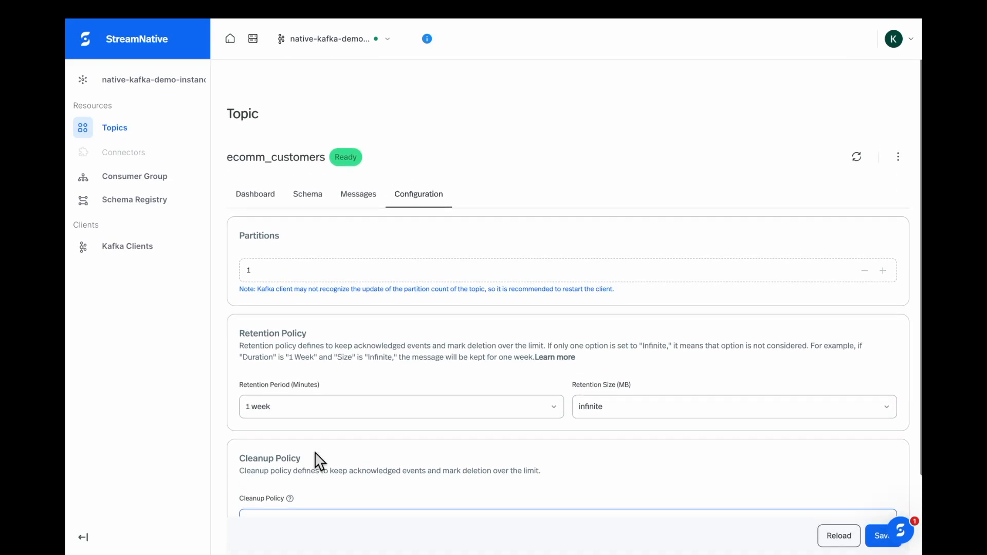
# Step: Recheck the topic's Avro schema, then show the Schema Registry's six AVRO subjects
pyautogui.click(307, 204)
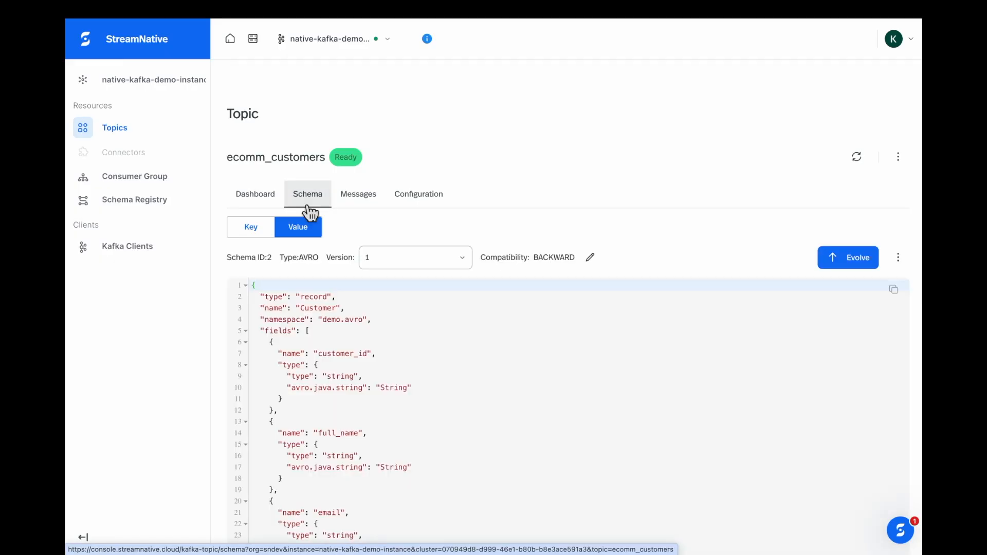
pyautogui.scroll(-6, 368, 227)
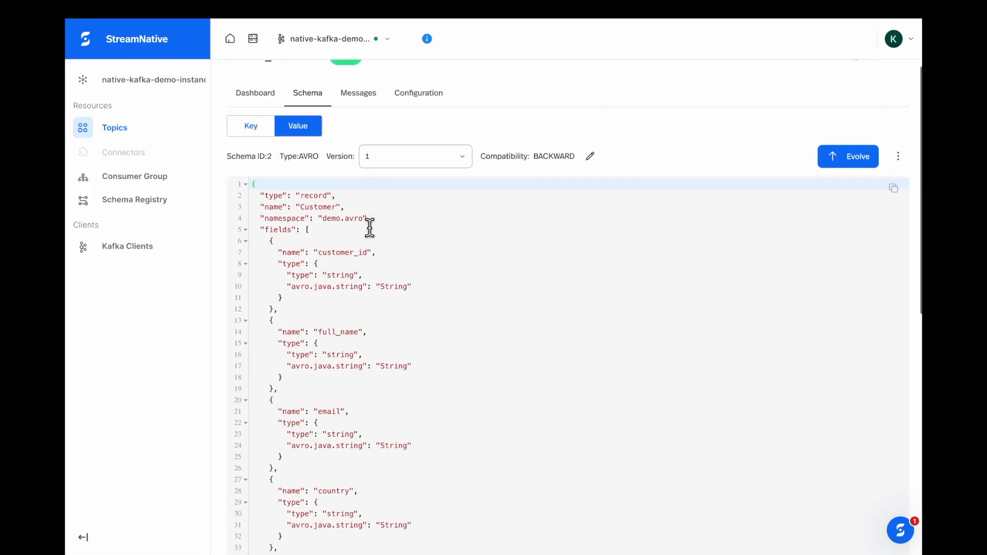
pyautogui.scroll(6, 368, 226)
pyautogui.click(154, 210)
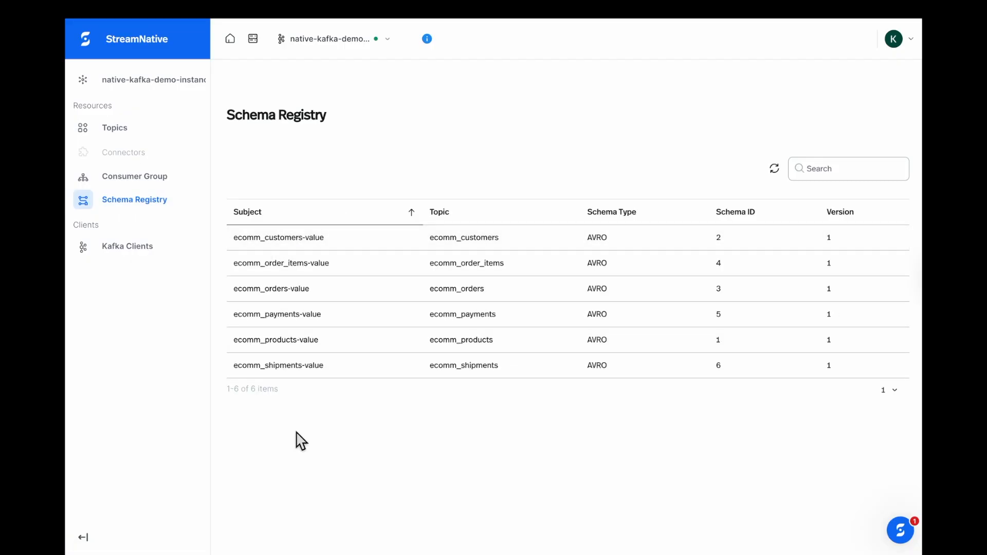
# Step: Review the ecomm_customers-value subject's schema details
pyautogui.click(269, 244)
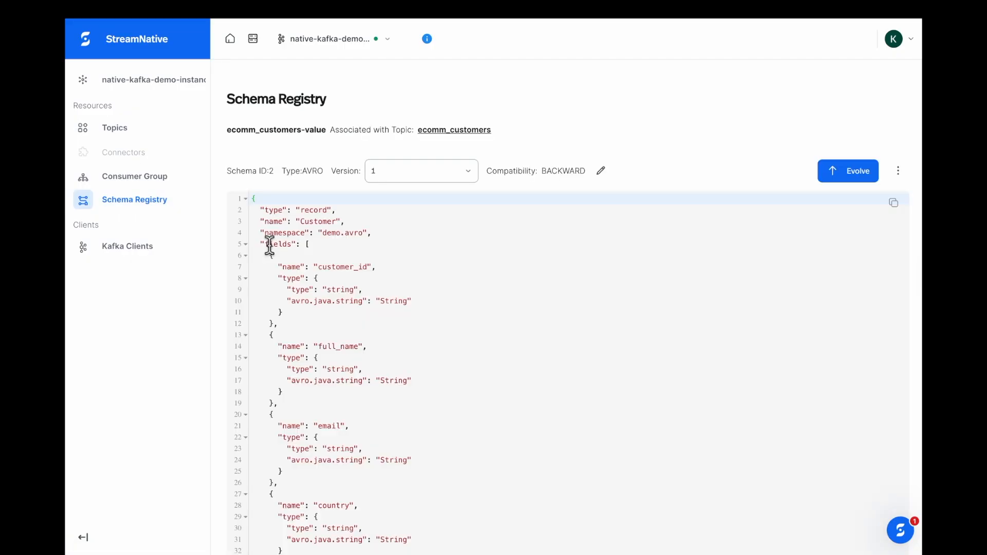
pyautogui.scroll(-10, 521, 349)
pyautogui.scroll(10, 521, 348)
# Step: Open the detector consumer group and follow it to the sn.system.__kafka_aliveness topic dashboard
pyautogui.click(177, 181)
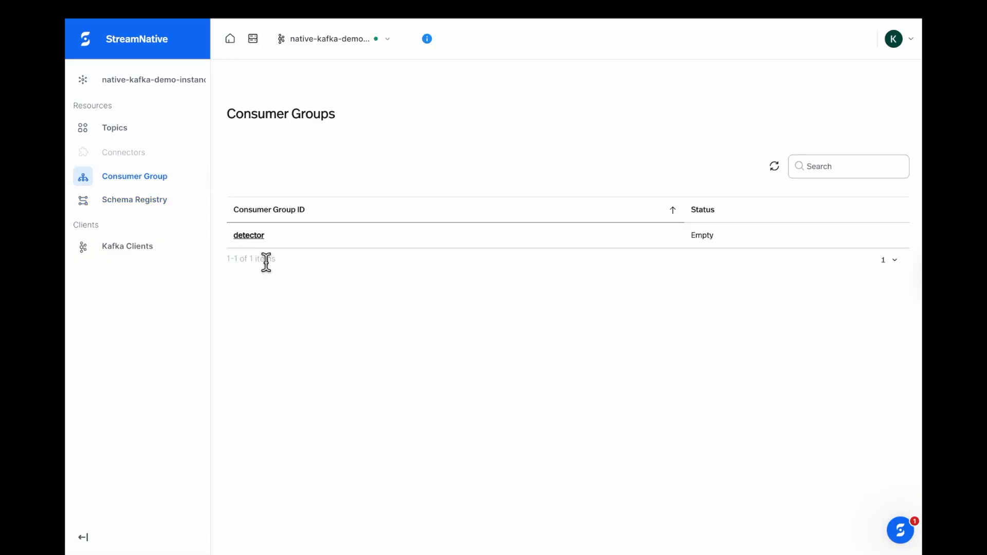
pyautogui.click(249, 236)
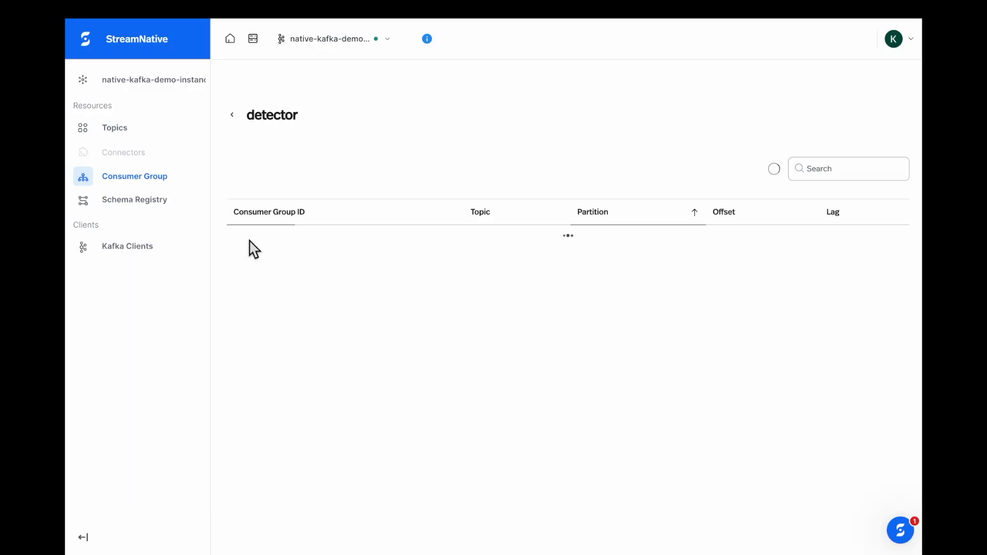
pyautogui.click(446, 237)
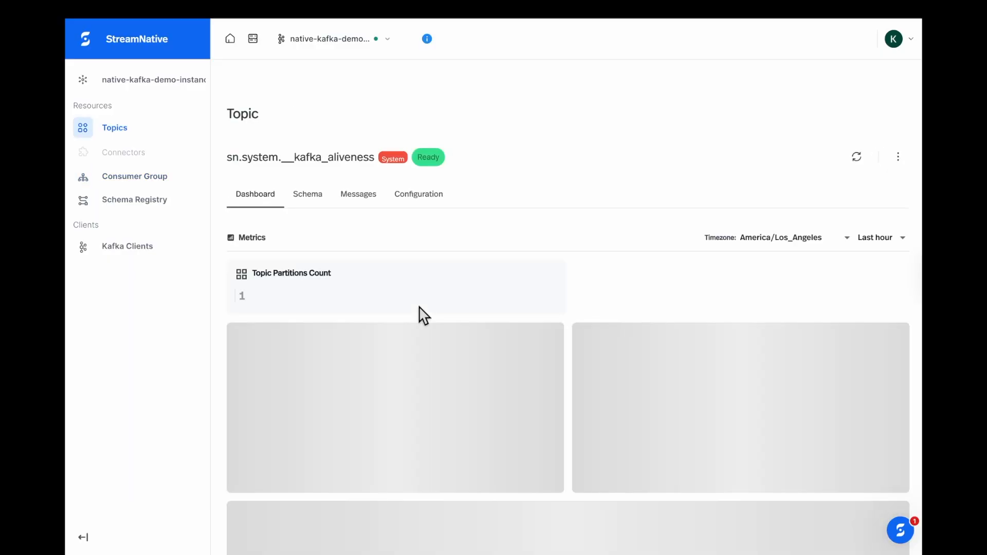
# Step: Go from Kafka Clients back to Topics and view ecomm_payments' charts down to Storage size
pyautogui.click(122, 254)
pyautogui.click(139, 132)
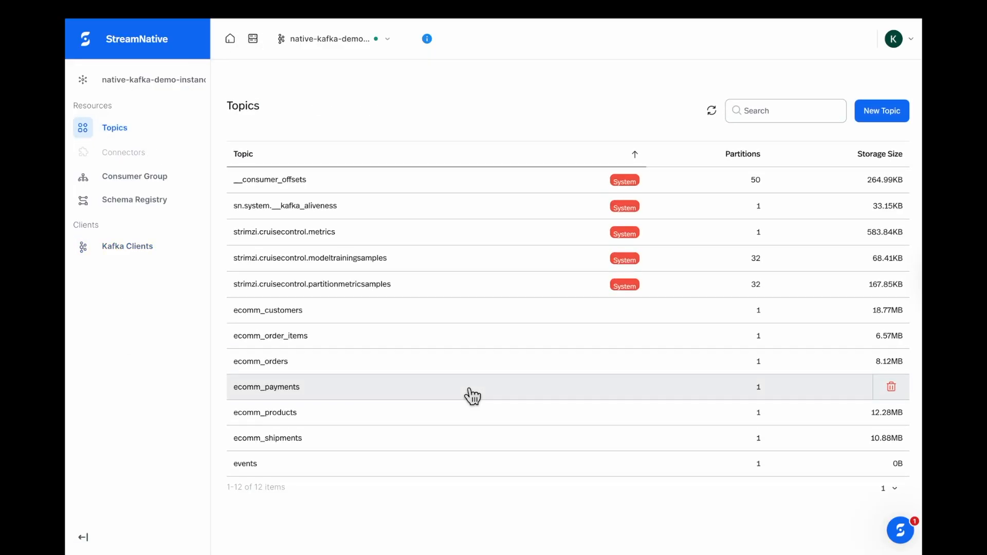
pyautogui.click(471, 396)
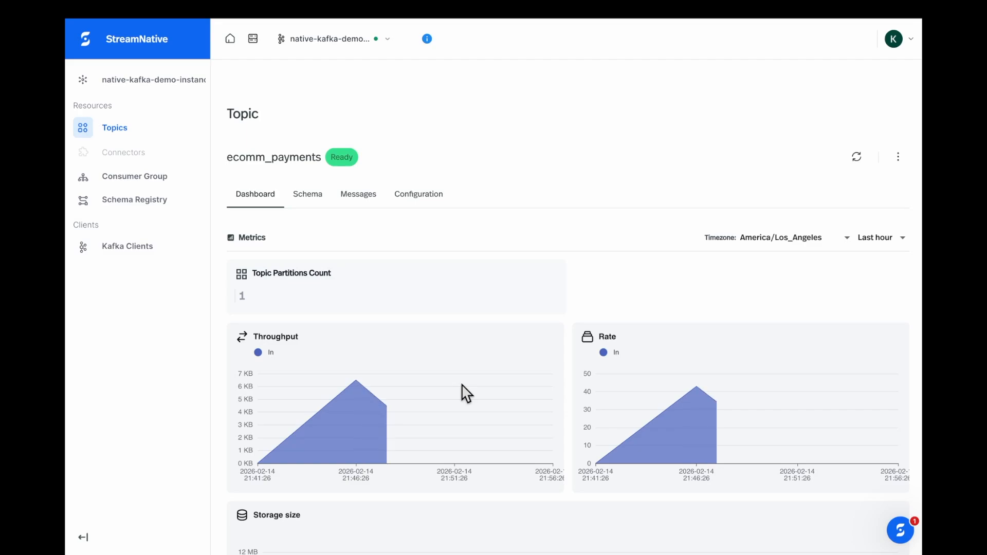
pyautogui.scroll(-3, 461, 393)
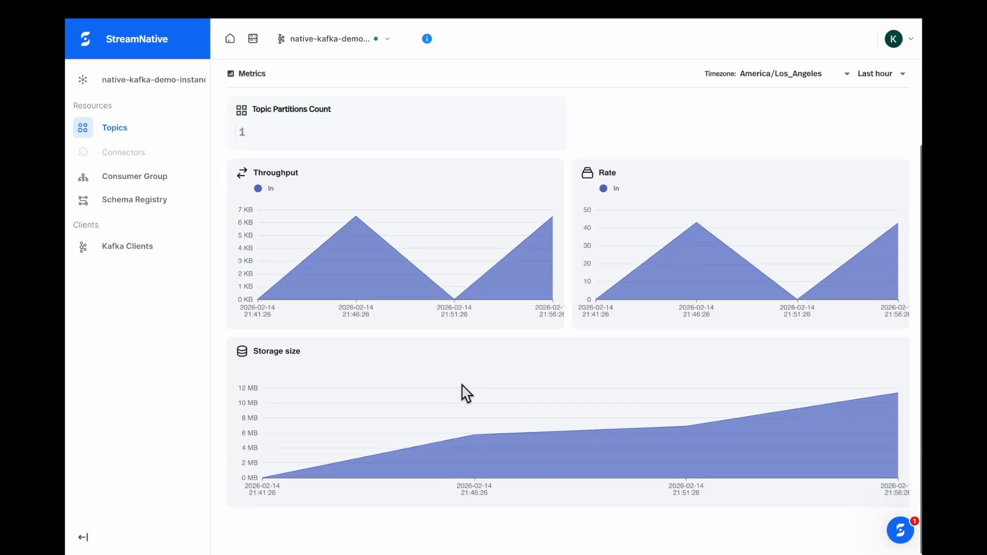